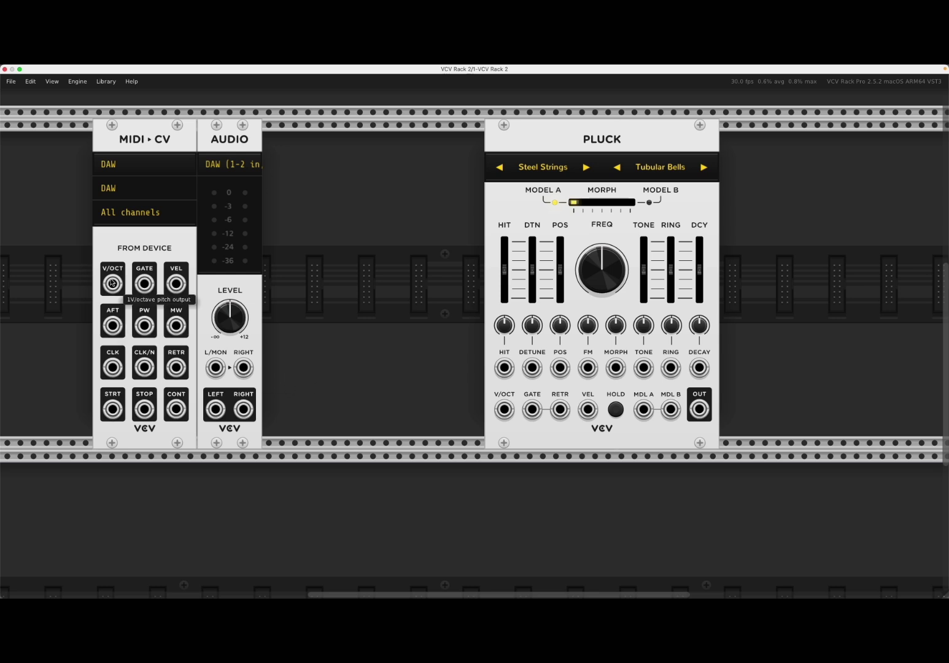
Patch MIDI-CV V/OCT and GATE into Pluck, and Pluck OUT into both Audio inputs.
drag(112, 283, 504, 409)
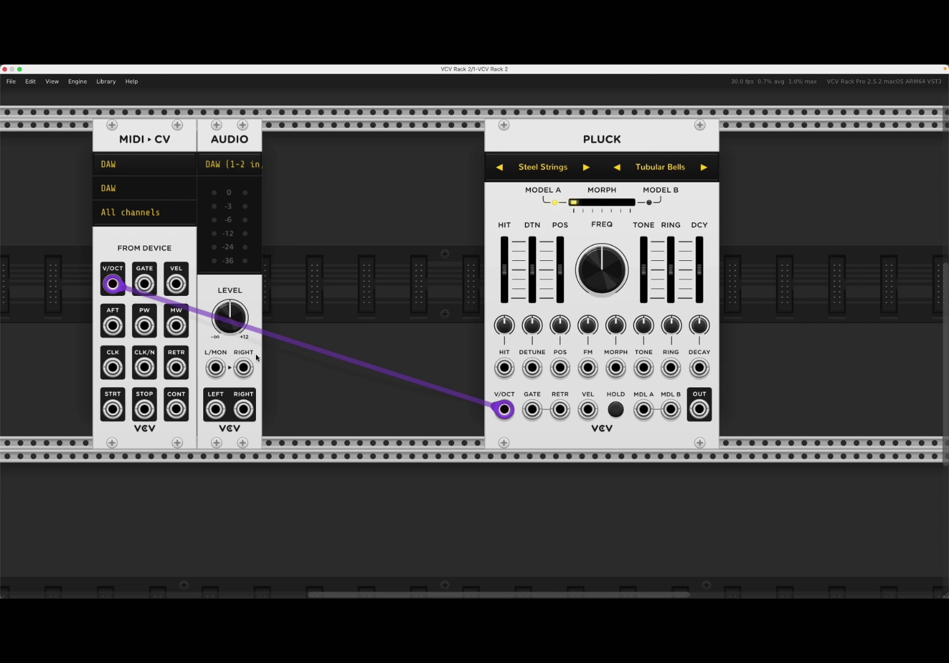
drag(141, 282, 532, 409)
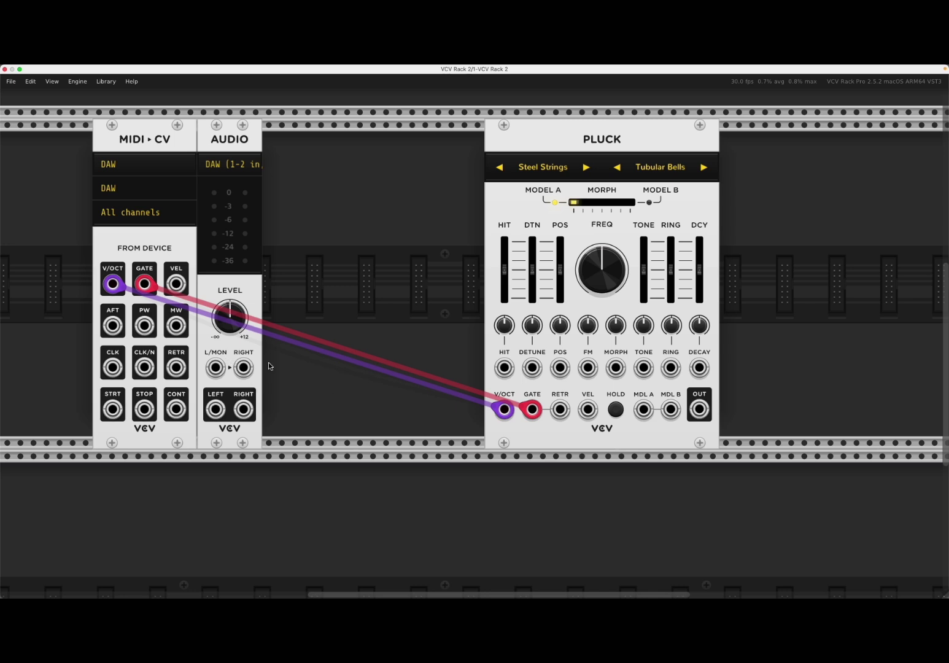
drag(698, 410, 216, 367)
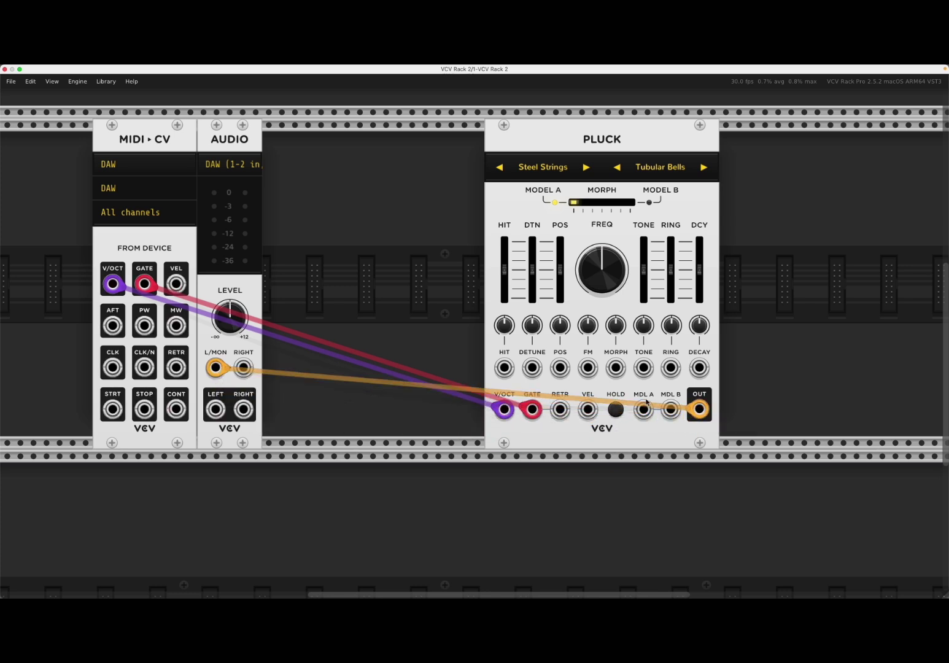
drag(698, 410, 246, 369)
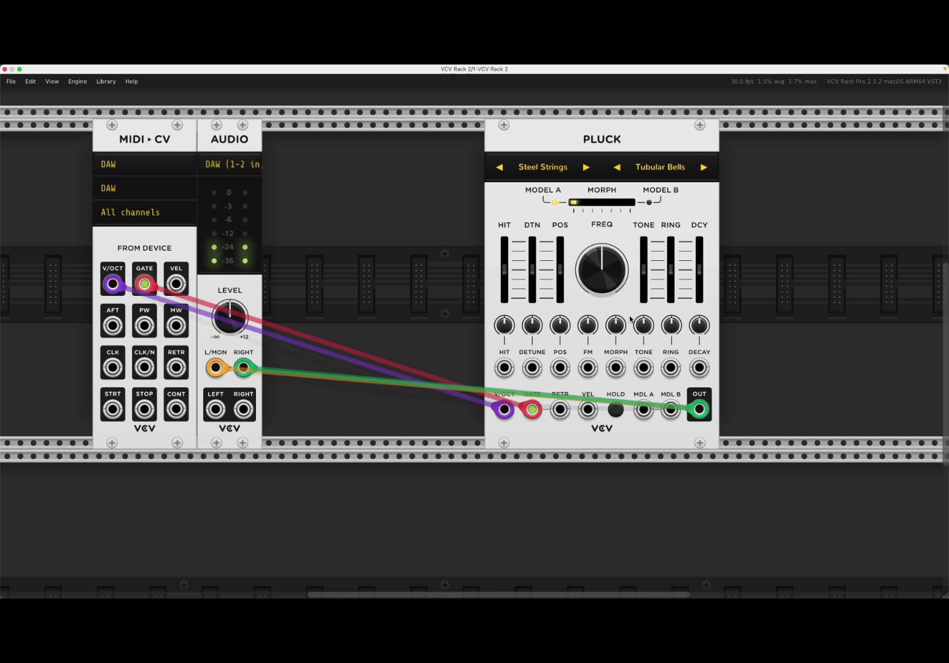
Set MIDI-CV's polyphony channels to 16 from its context menu.
right_click(139, 242)
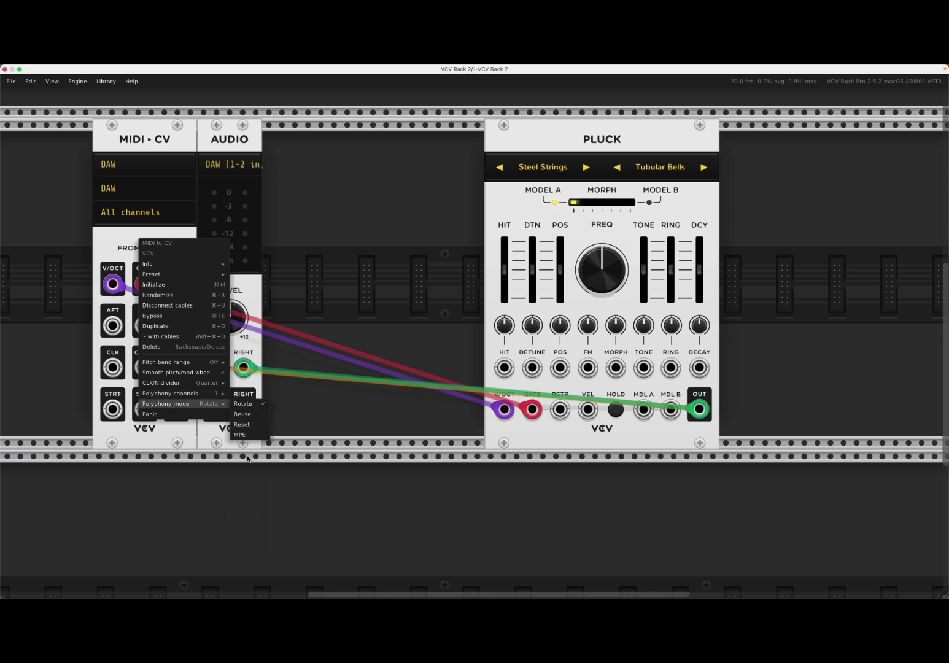
mouse_move(171, 393)
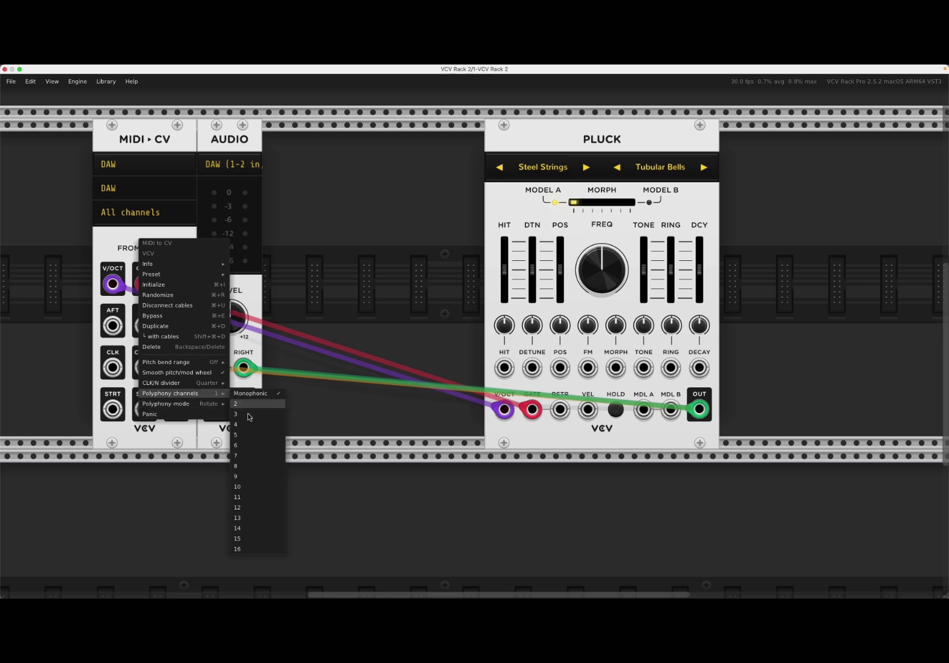
click(249, 548)
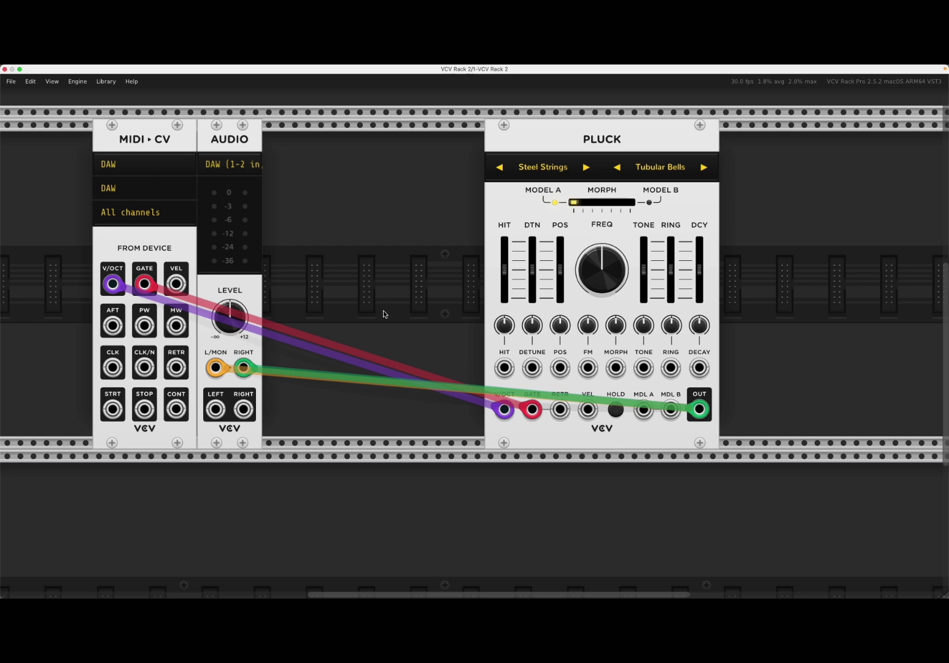
Switch to the Safari window showing the VCV Pluck product page.
mouse_move(505, 270)
key(super+Tab)
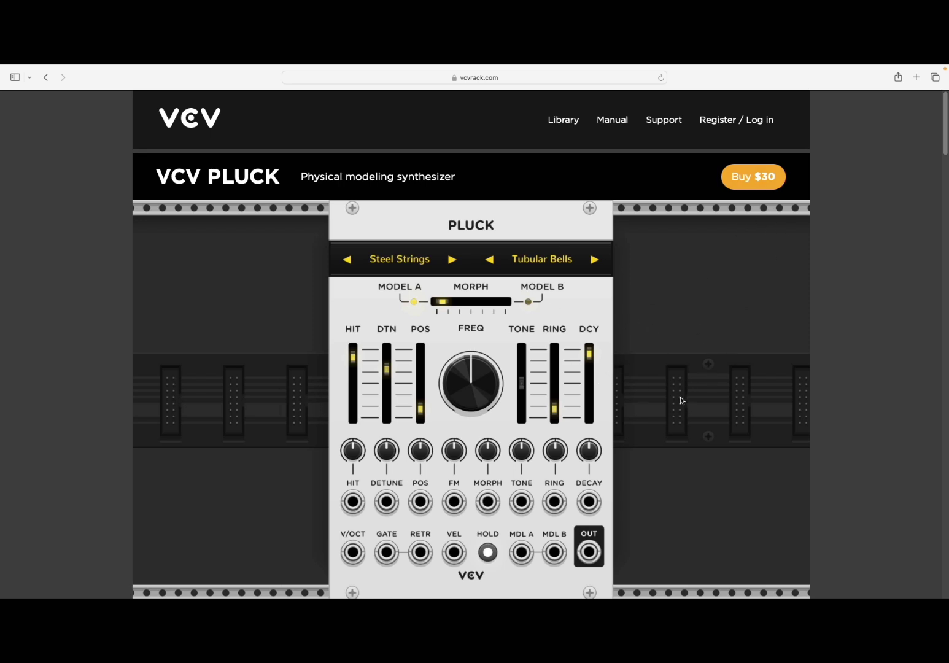
scroll(683, 401, down, 1)
scroll(682, 395, down, 2)
scroll(682, 395, down, 1)
scroll(677, 401, down, 1)
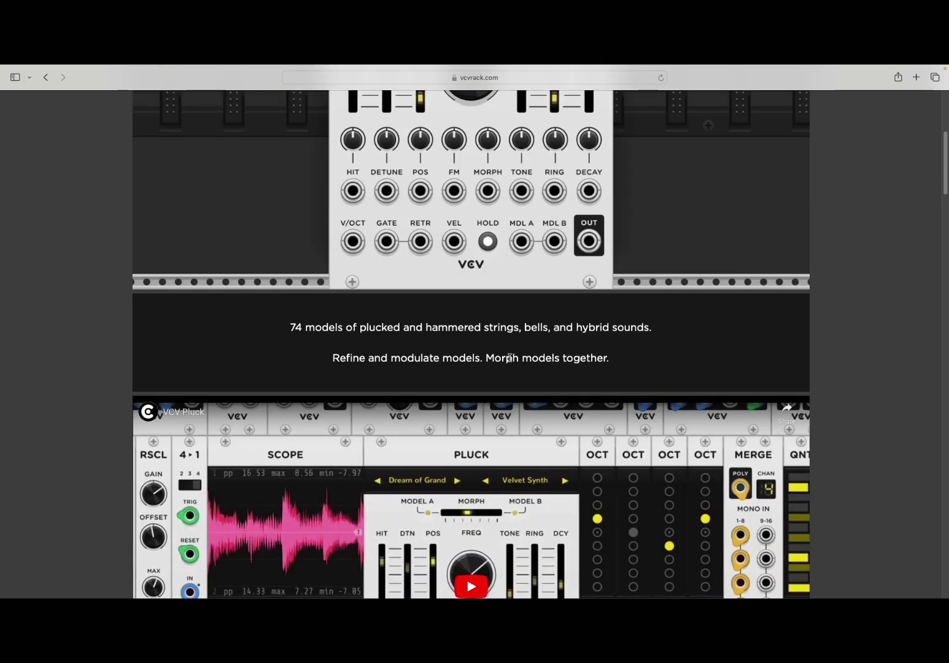
scroll(618, 416, down, 1)
scroll(618, 416, down, 2)
scroll(619, 416, down, 2)
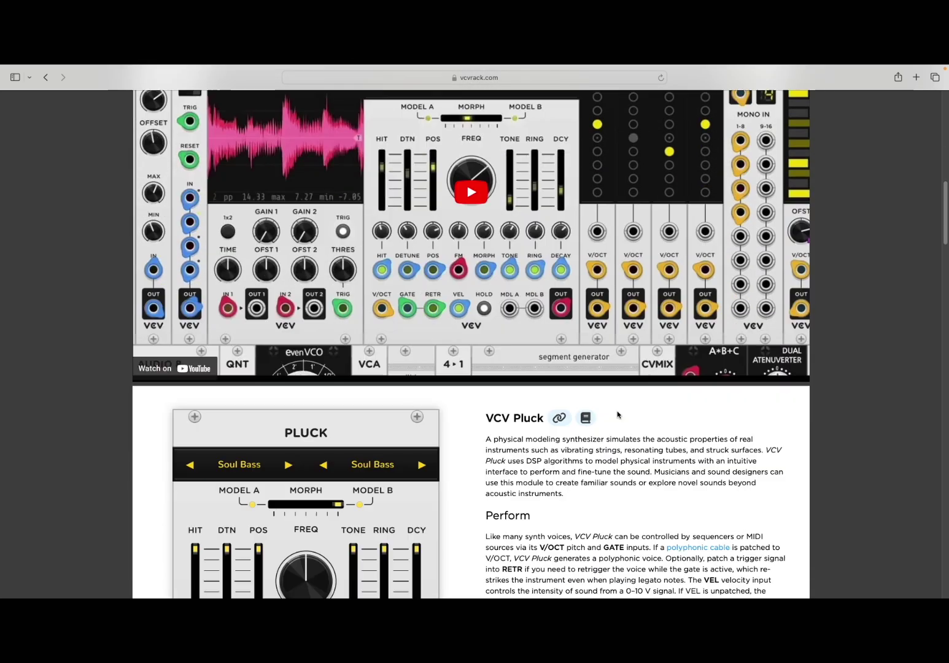
scroll(619, 414, down, 1)
scroll(619, 412, down, 1)
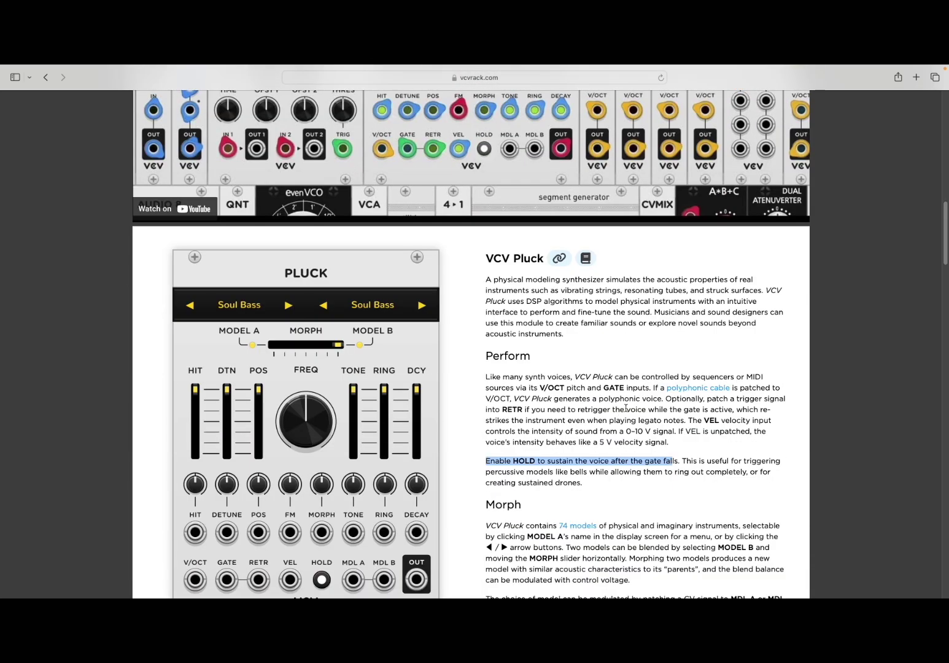
scroll(613, 400, down, 1)
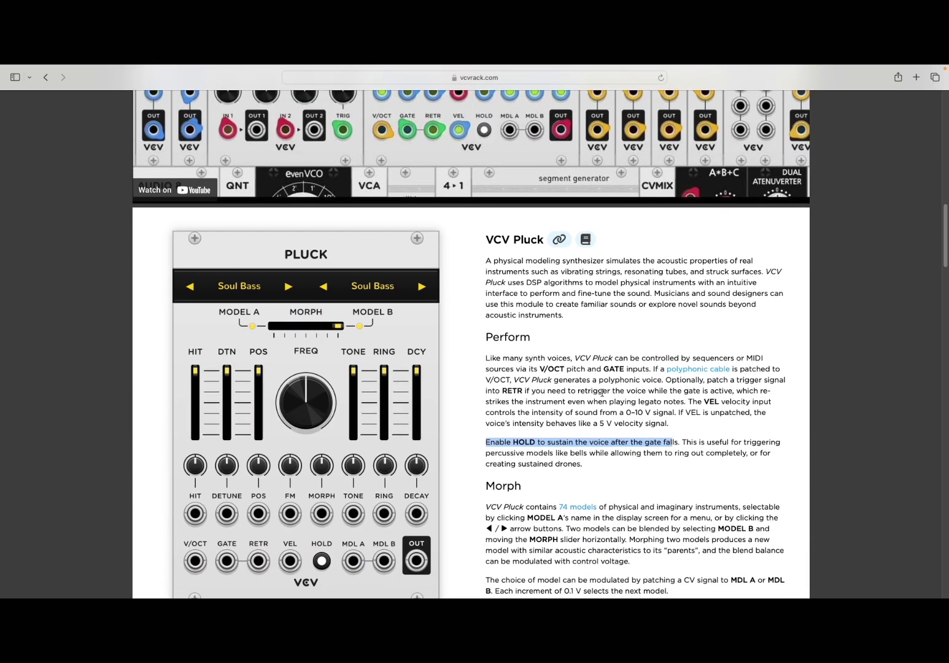
scroll(602, 394, down, 1)
scroll(601, 395, down, 1)
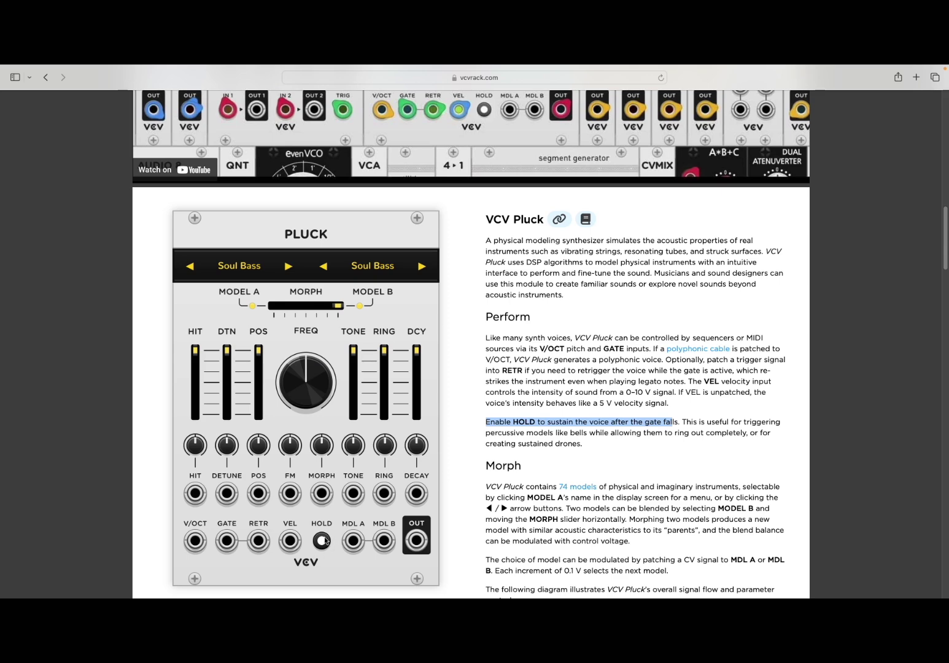
scroll(478, 436, down, 3)
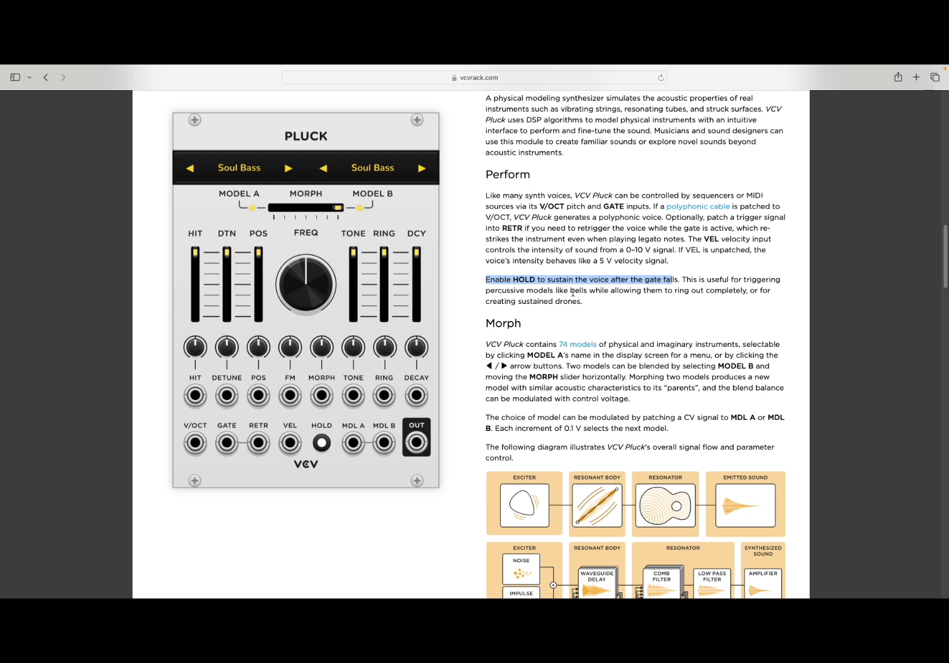
scroll(591, 355, down, 1)
scroll(590, 356, down, 1)
scroll(604, 268, down, 2)
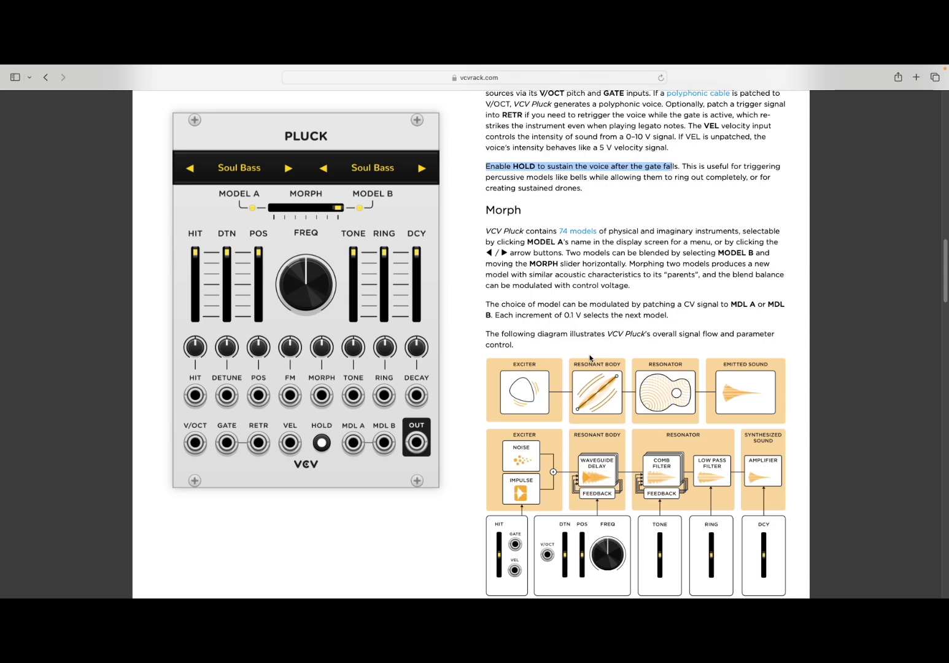
scroll(619, 182, down, 2)
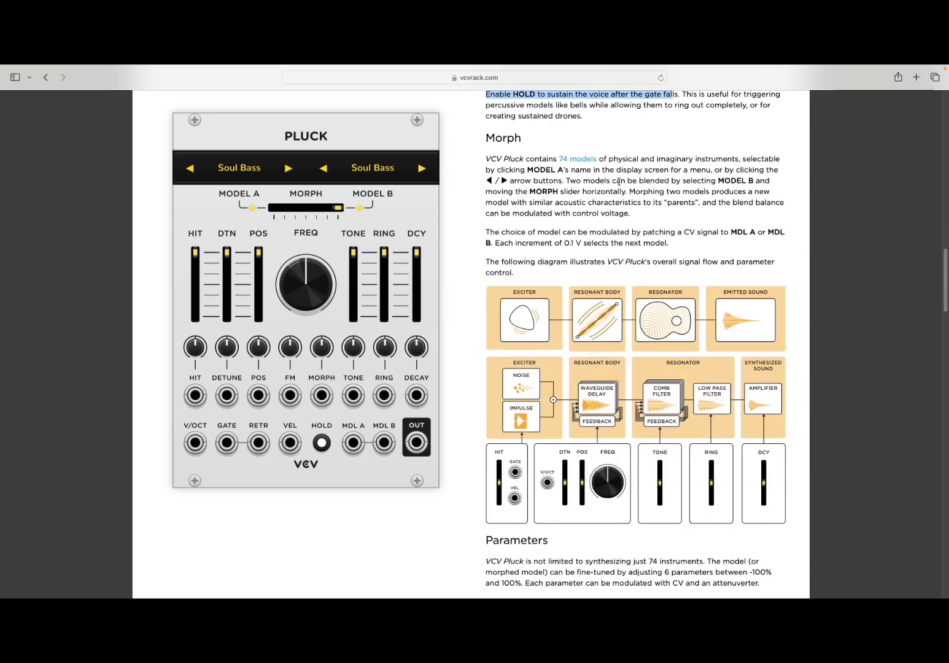
Jump to the '74 models' list on the Pluck product page.
click(576, 158)
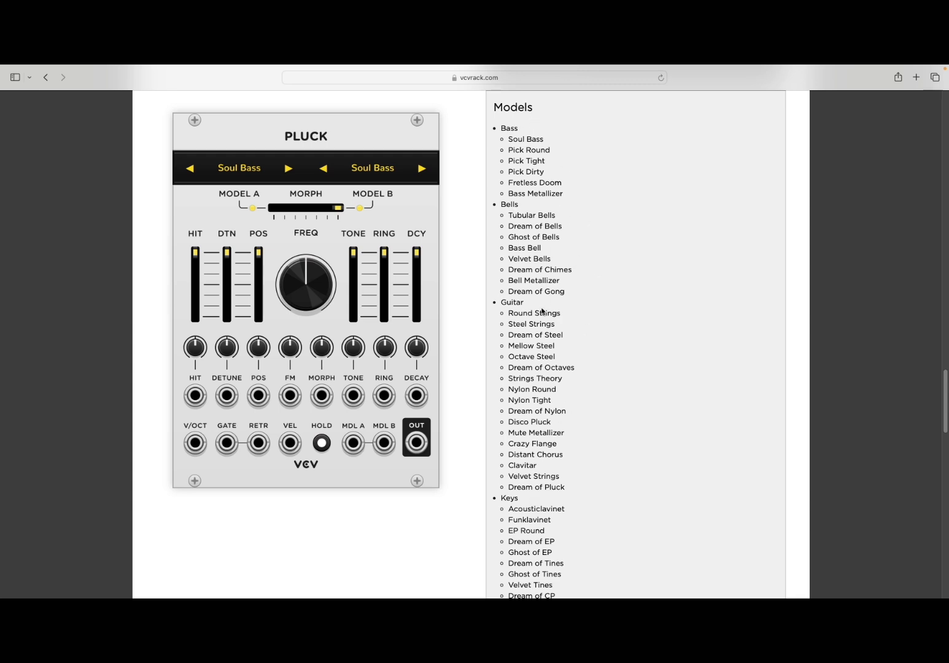
scroll(585, 385, down, 2)
scroll(587, 383, down, 2)
scroll(584, 379, down, 2)
scroll(584, 375, down, 2)
scroll(587, 377, down, 3)
scroll(569, 227, up, 5)
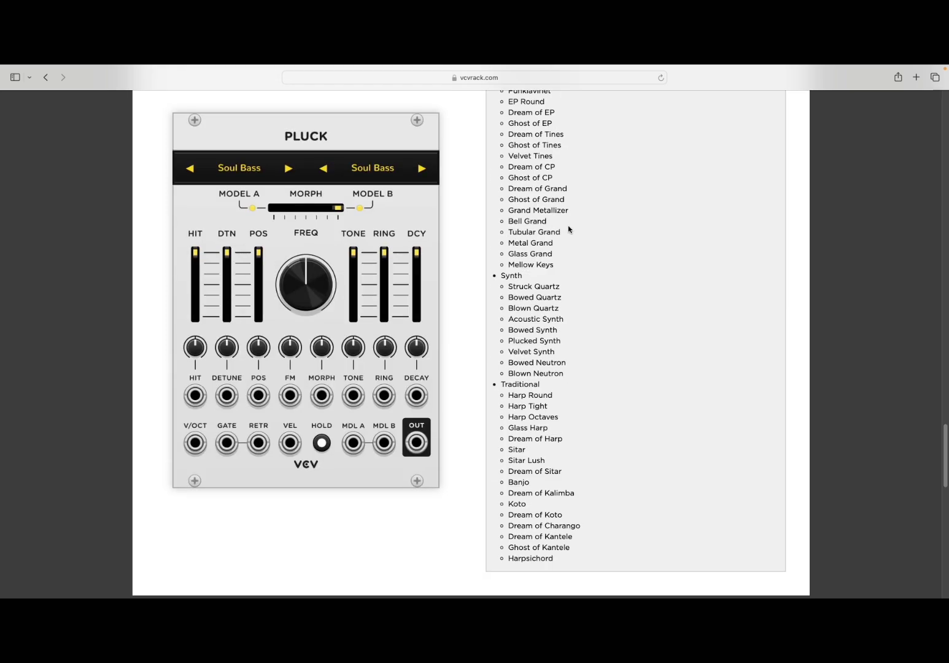
scroll(568, 226, up, 5)
scroll(568, 226, up, 5)
scroll(569, 230, up, 3)
scroll(569, 230, up, 2)
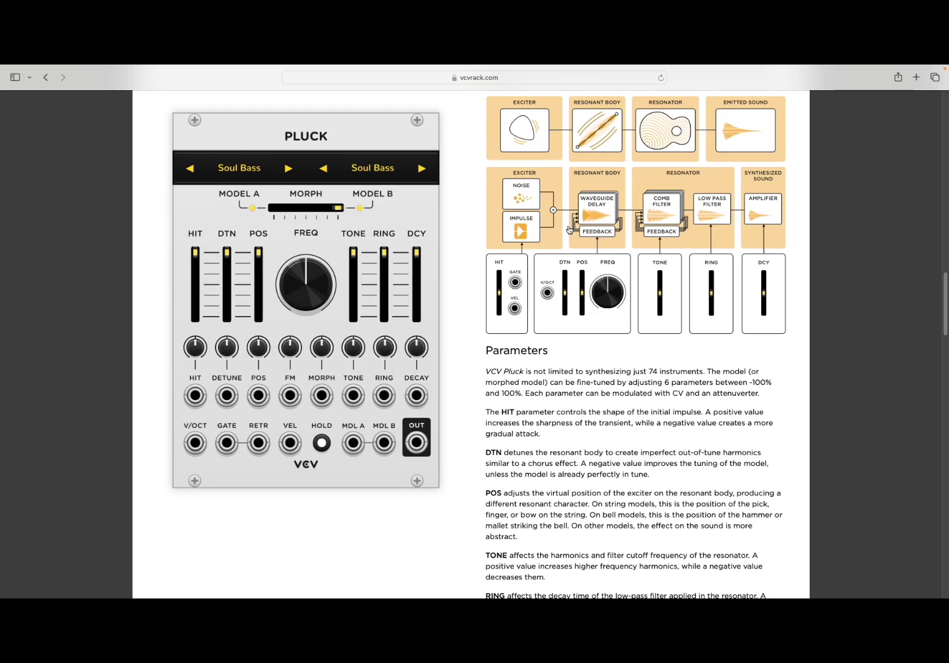
scroll(569, 230, up, 2)
scroll(569, 227, up, 1)
scroll(569, 226, up, 1)
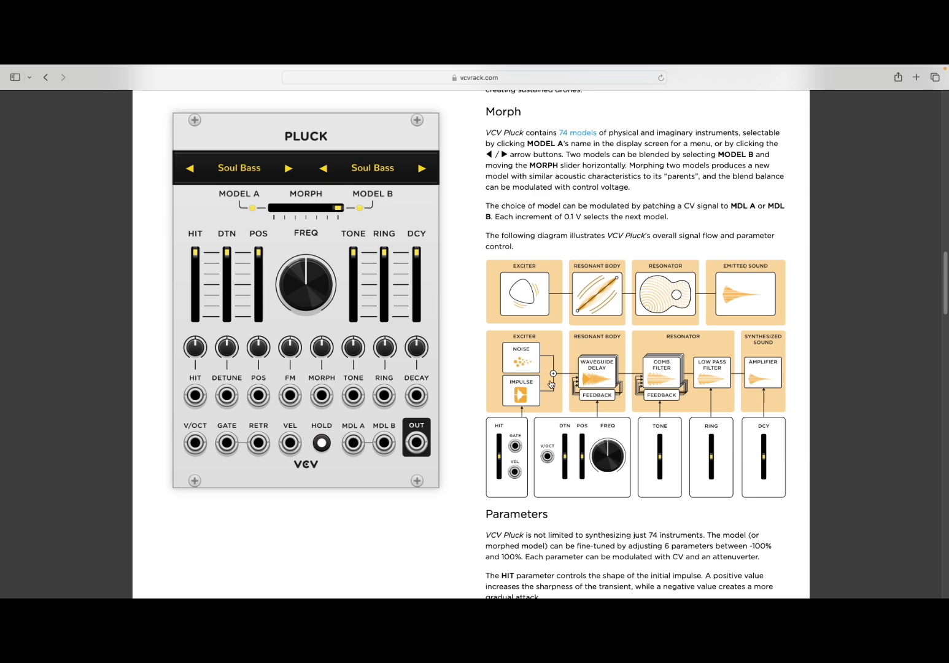
scroll(551, 383, down, 3)
scroll(552, 384, down, 2)
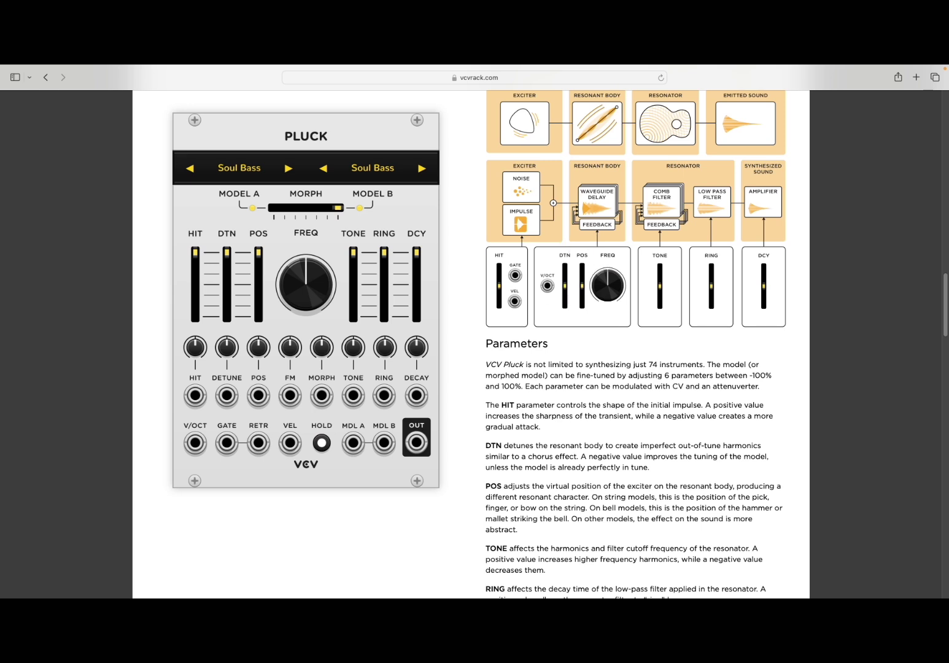
Highlight the DTN chorus and TONE filter-cutoff wording, then return to VCV Rack.
drag(534, 459, 571, 458)
scroll(583, 458, up, 1)
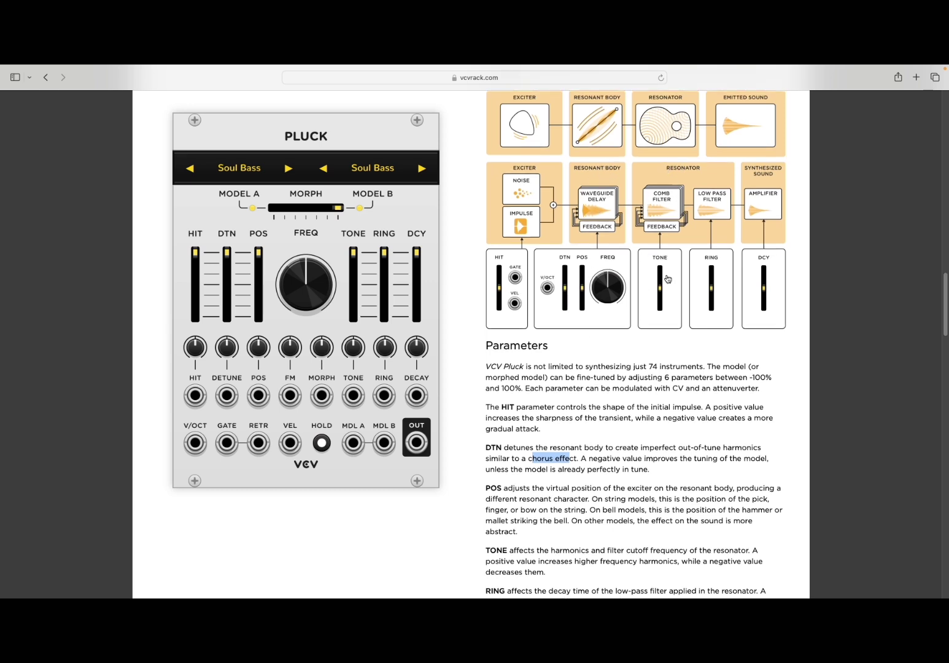
scroll(544, 467, up, 1)
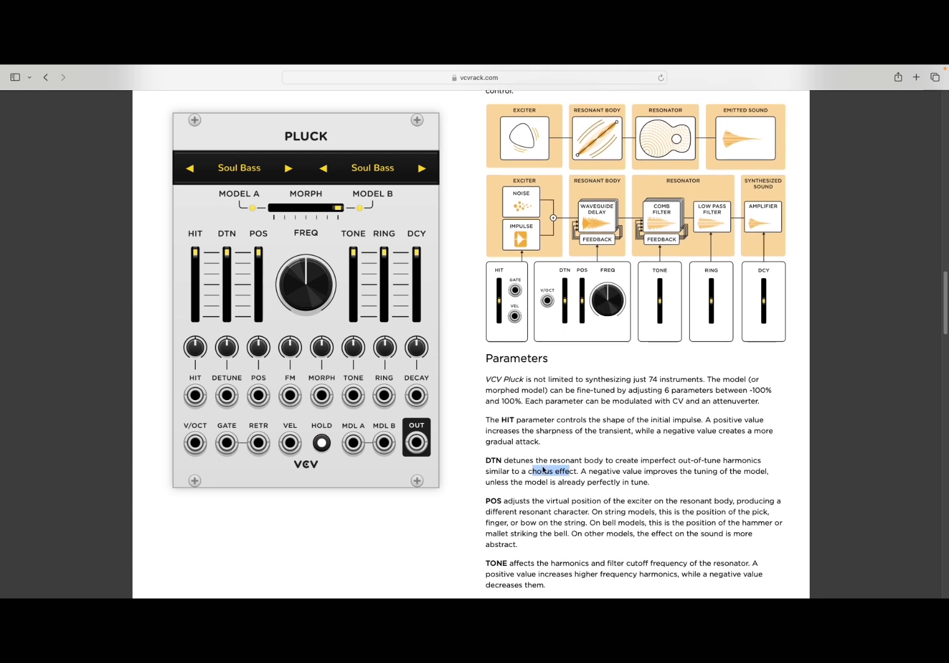
scroll(544, 467, down, 3)
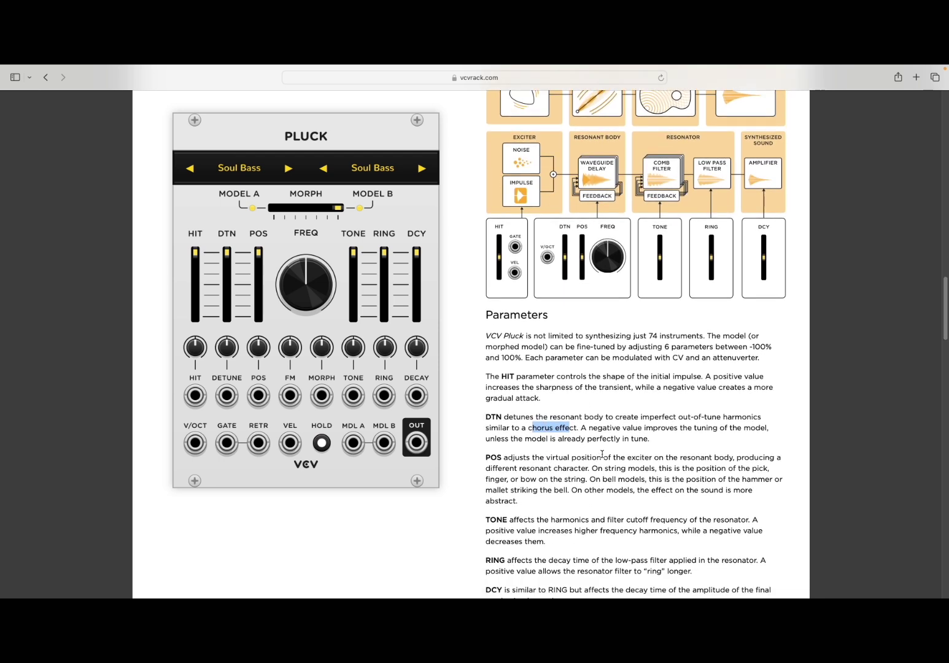
drag(607, 520, 734, 520)
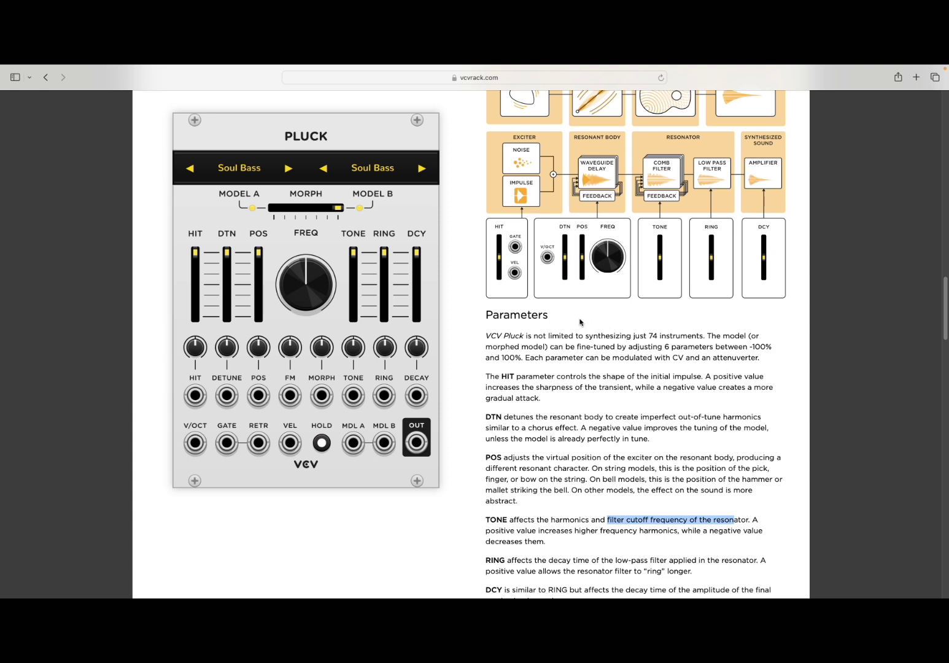
key(super+Tab)
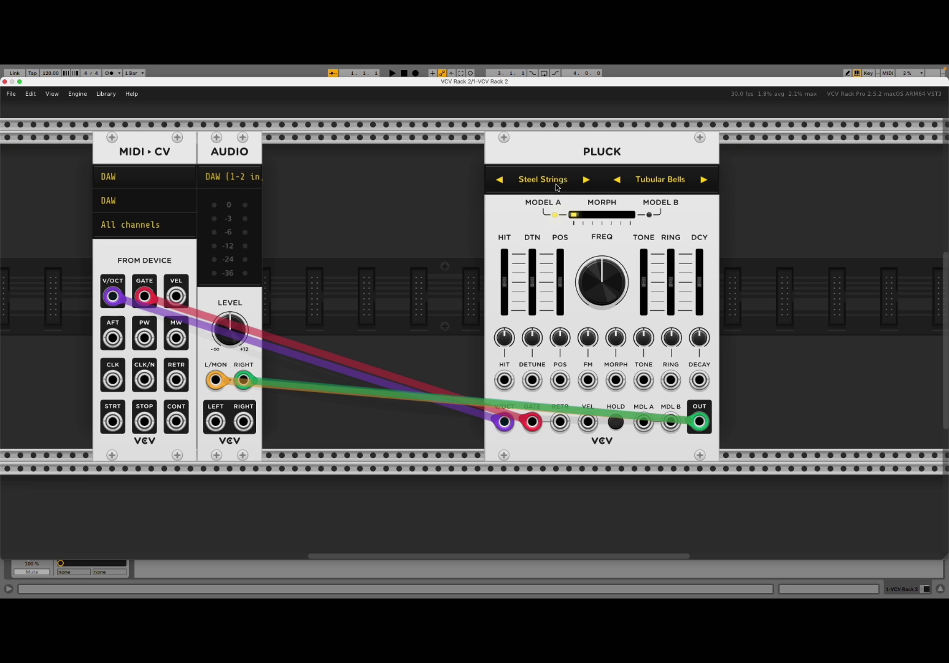
Choose Bass > Soul Bass as Pluck's Model A preset.
click(552, 184)
mouse_move(571, 196)
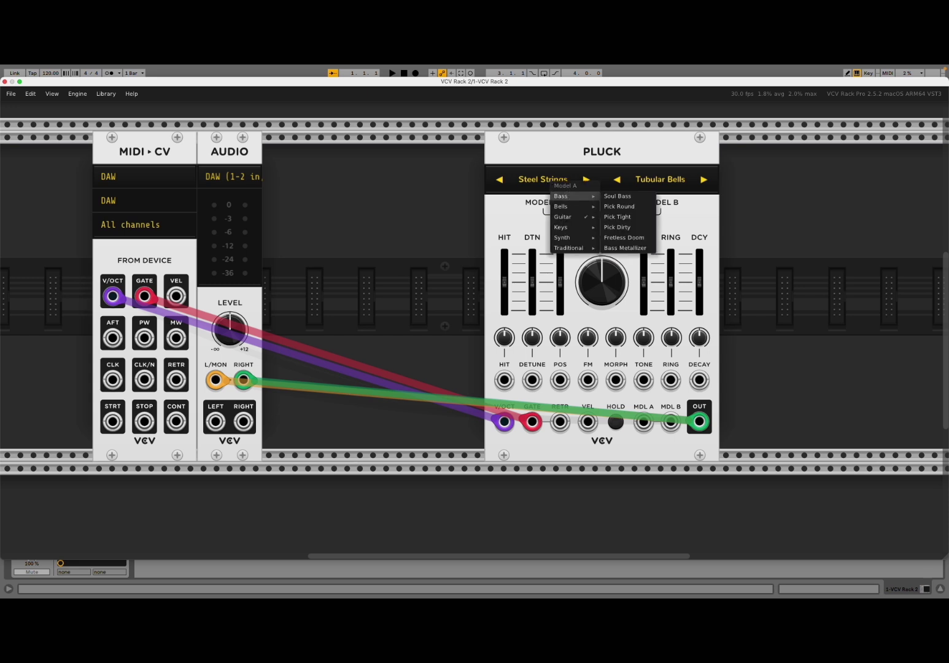
click(621, 197)
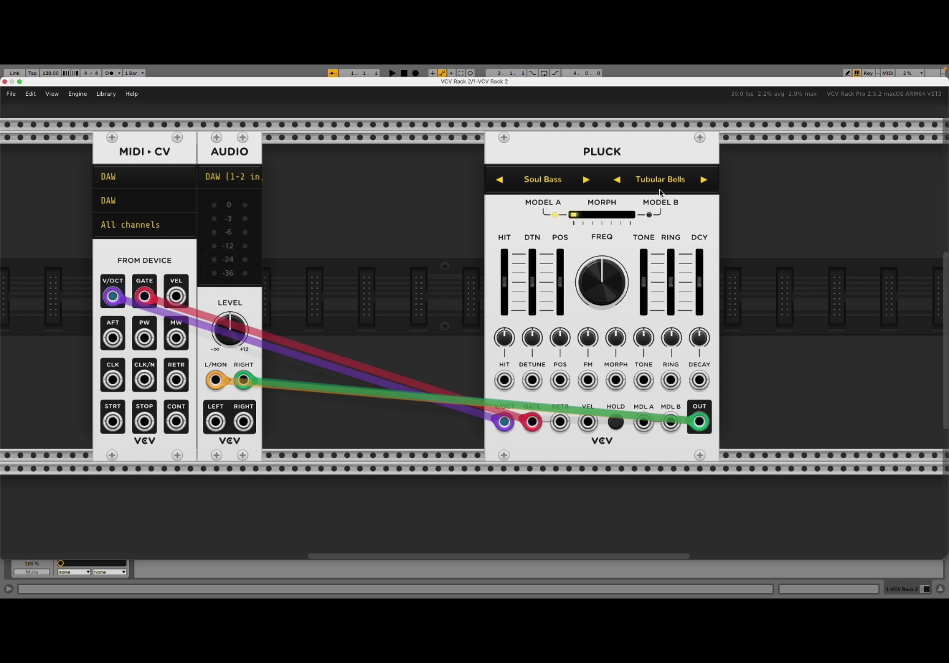
Raise Pluck's MORPH slider in stages from about 0% to about 95%.
mouse_move(574, 215)
drag(579, 218, 621, 217)
drag(621, 218, 594, 218)
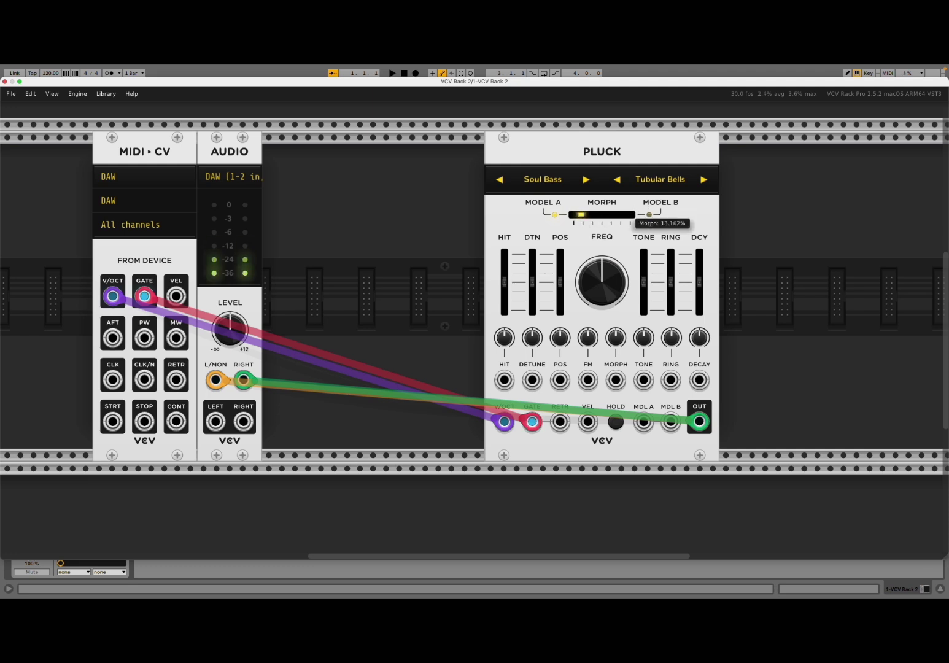
drag(583, 214, 612, 218)
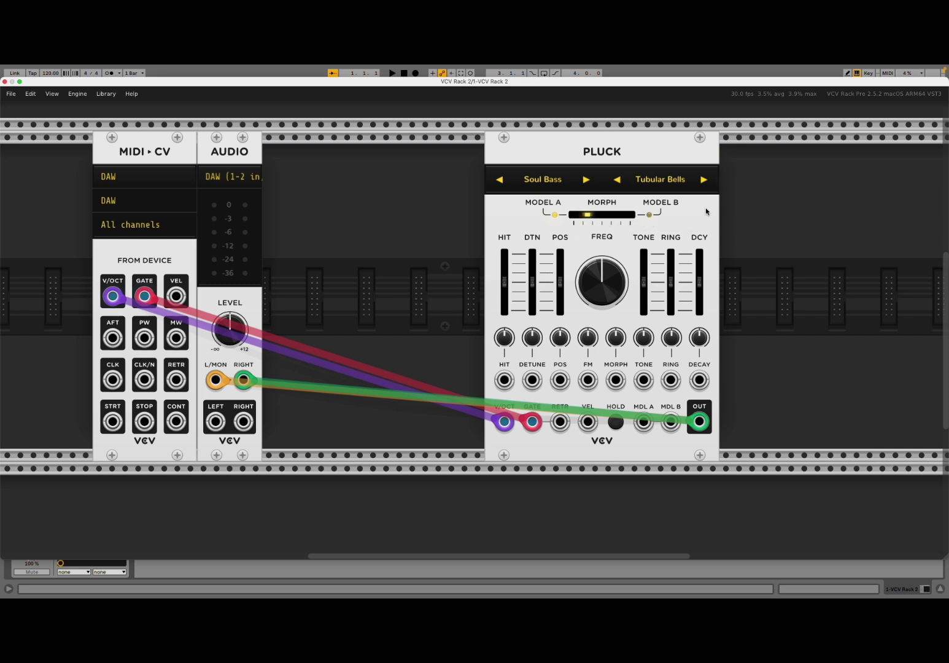
drag(587, 214, 589, 216)
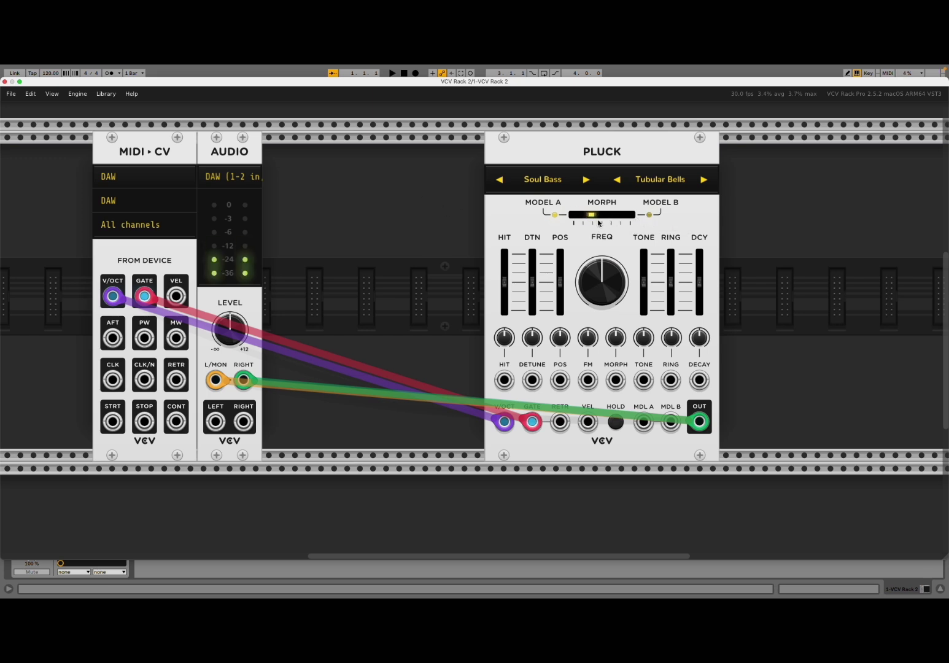
drag(593, 218, 594, 217)
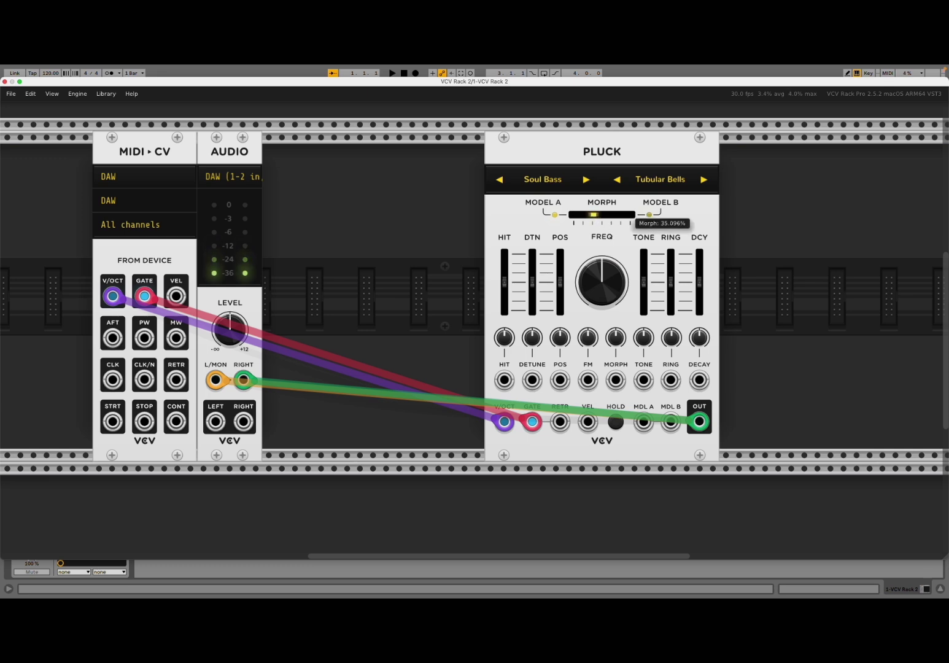
drag(594, 215, 595, 215)
drag(595, 216, 612, 215)
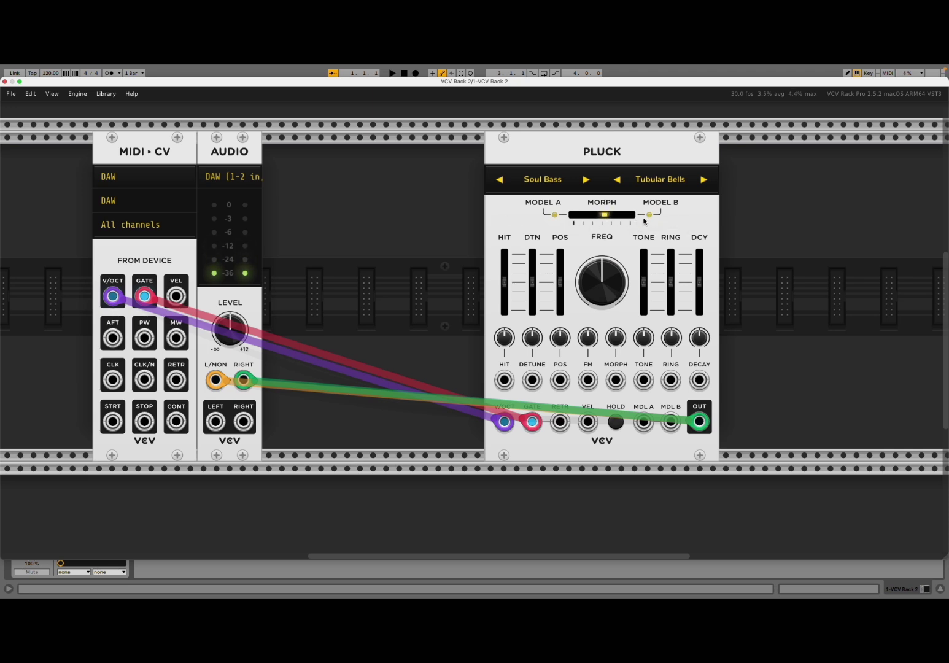
drag(633, 218, 634, 220)
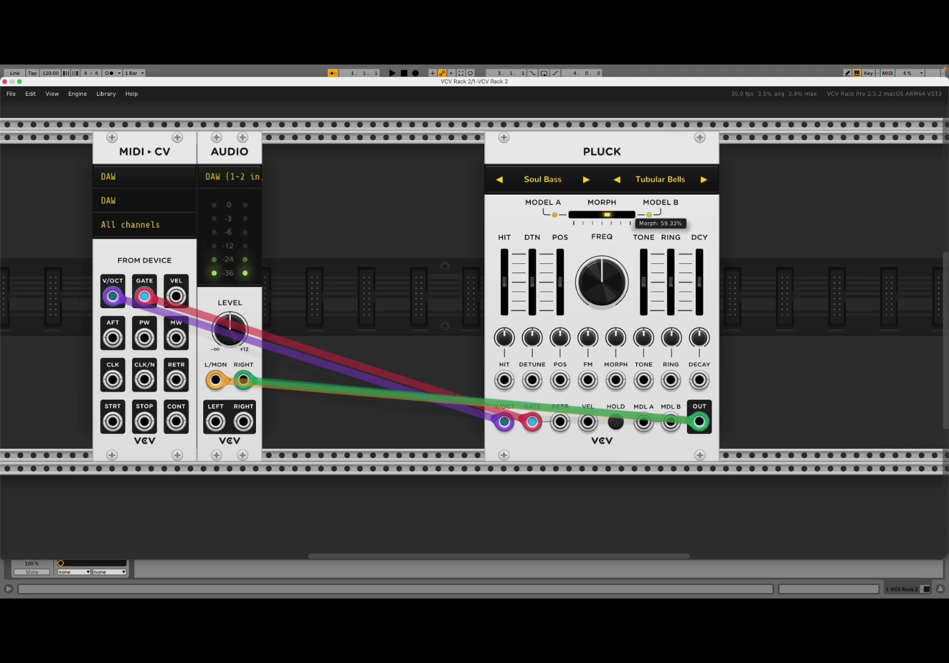
drag(629, 218, 619, 219)
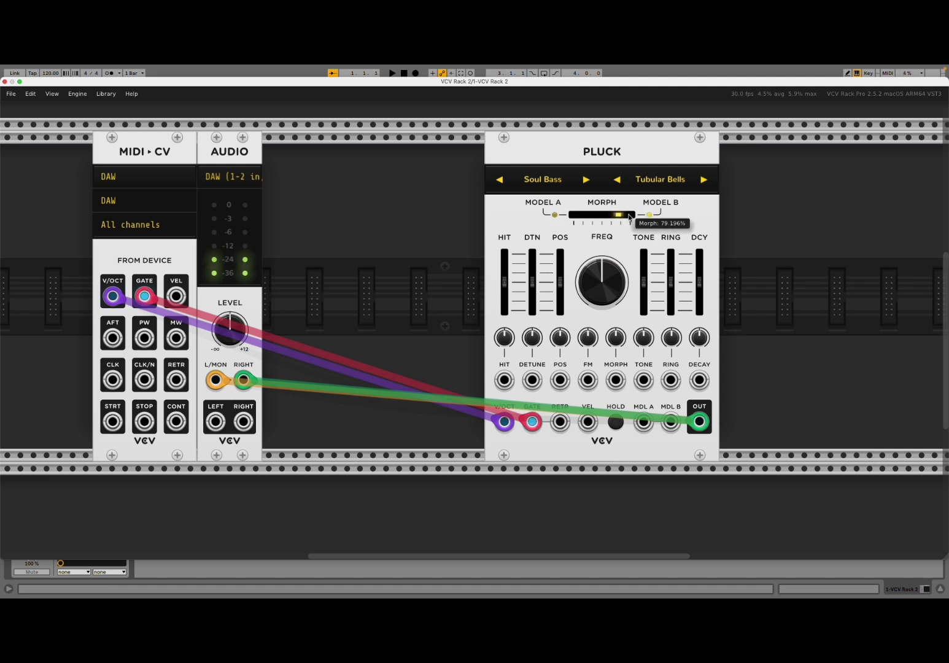
drag(619, 215, 627, 216)
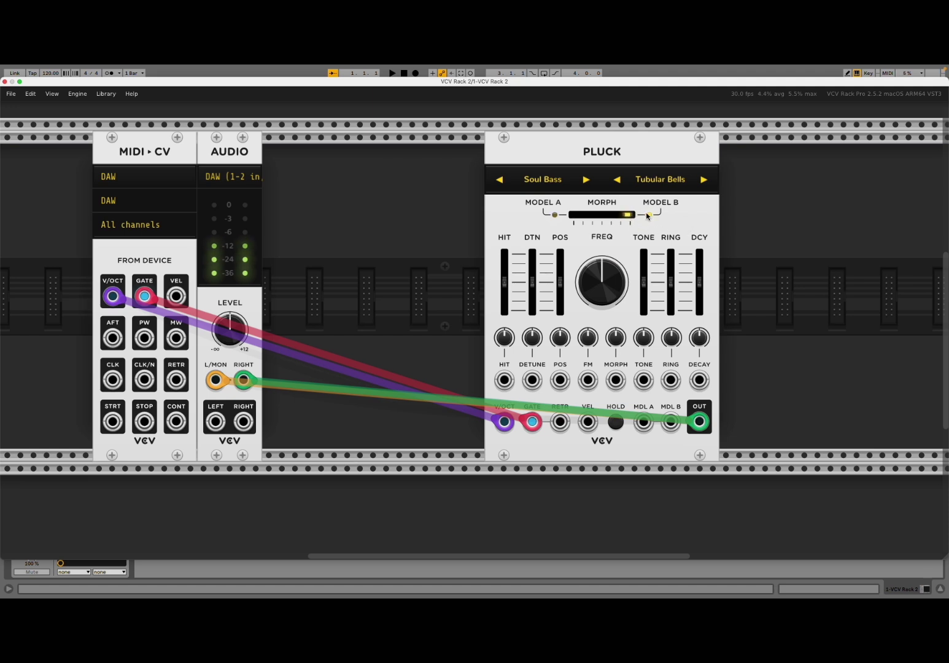
drag(627, 216, 635, 216)
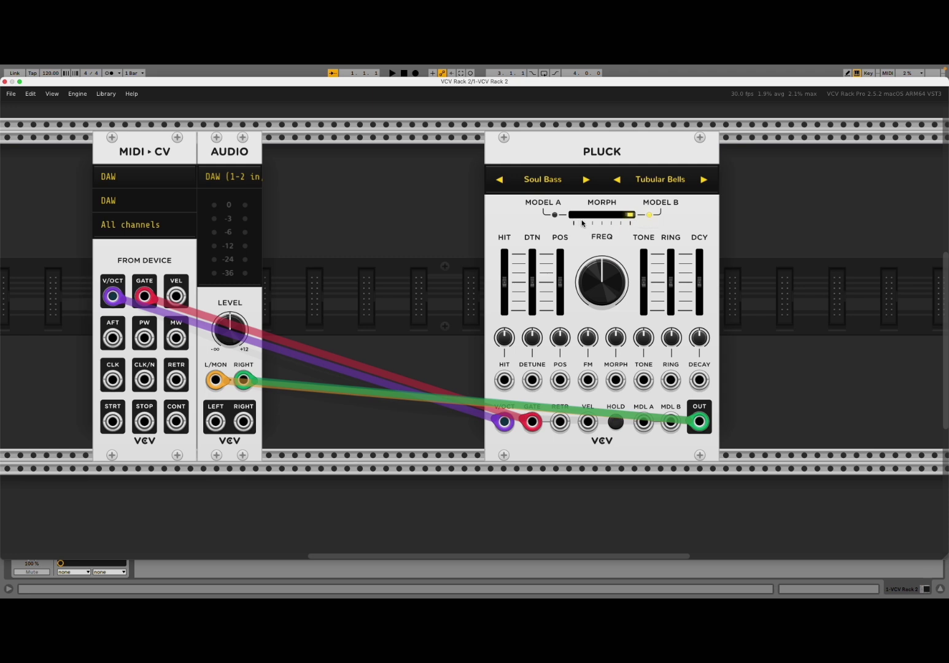
Set Model B to Pick Round, then step it to Pick Tight.
click(646, 183)
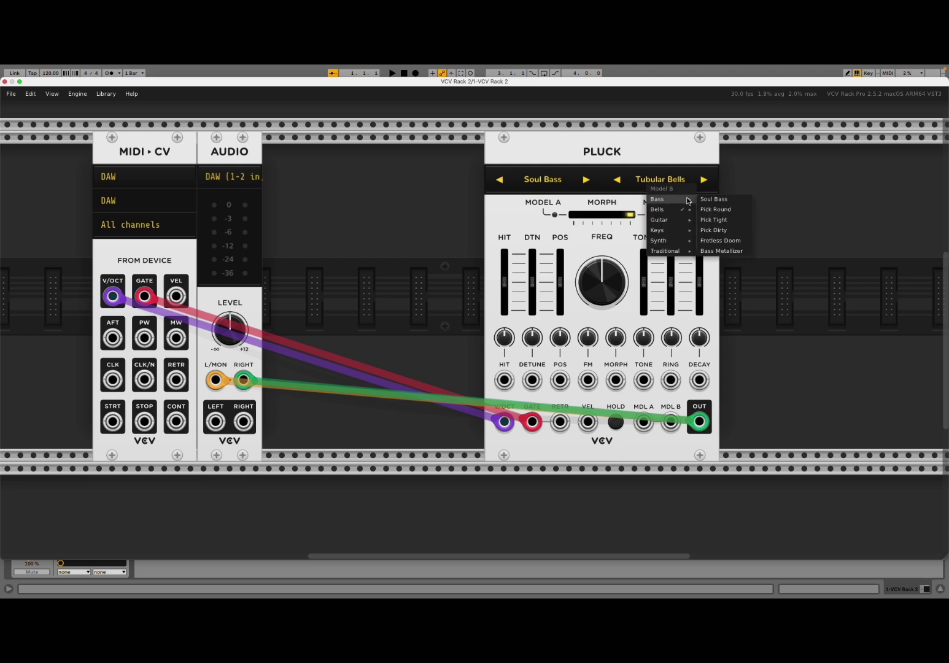
click(718, 208)
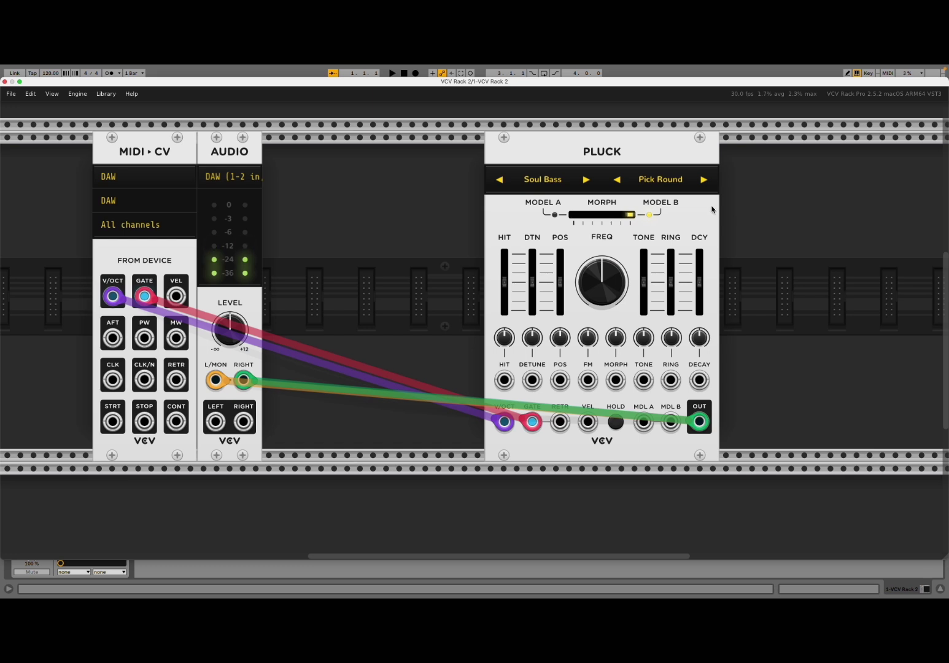
click(704, 181)
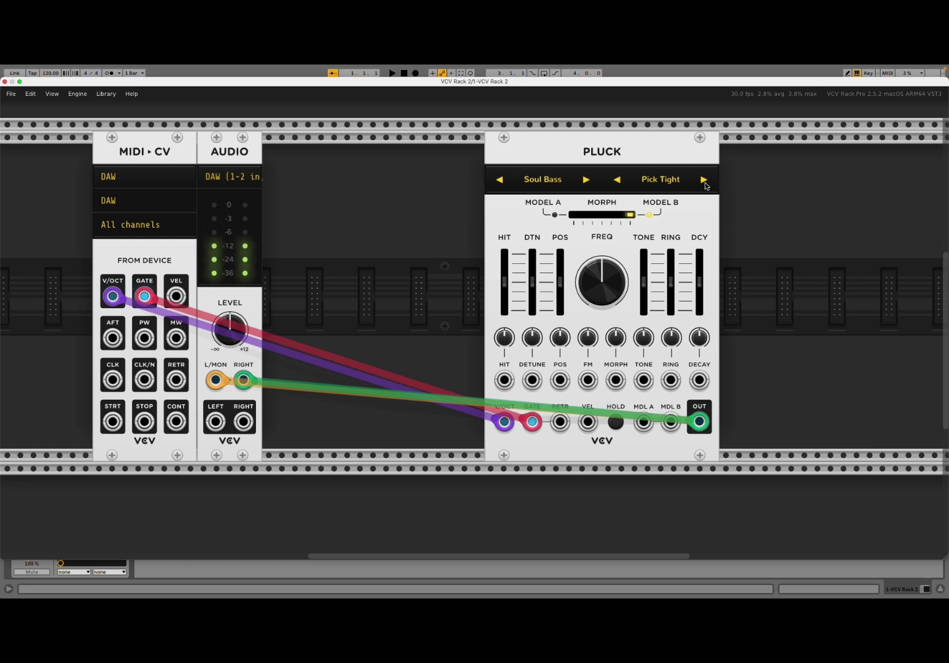
Reselect Tubular Bells for Model B and step through Dream of Bells to Ghost of Bells.
click(683, 189)
click(752, 208)
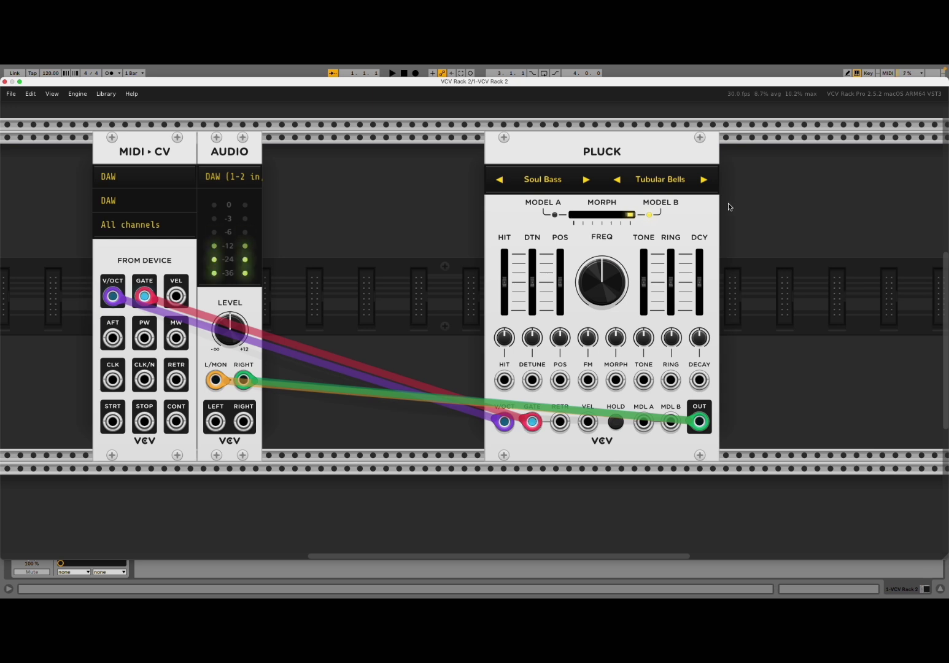
click(705, 180)
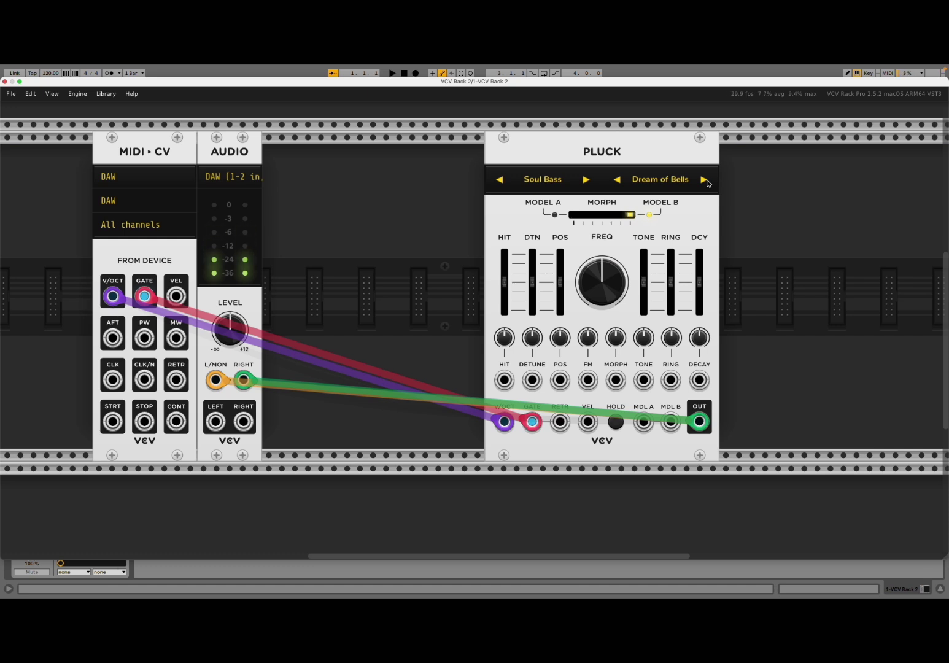
click(705, 180)
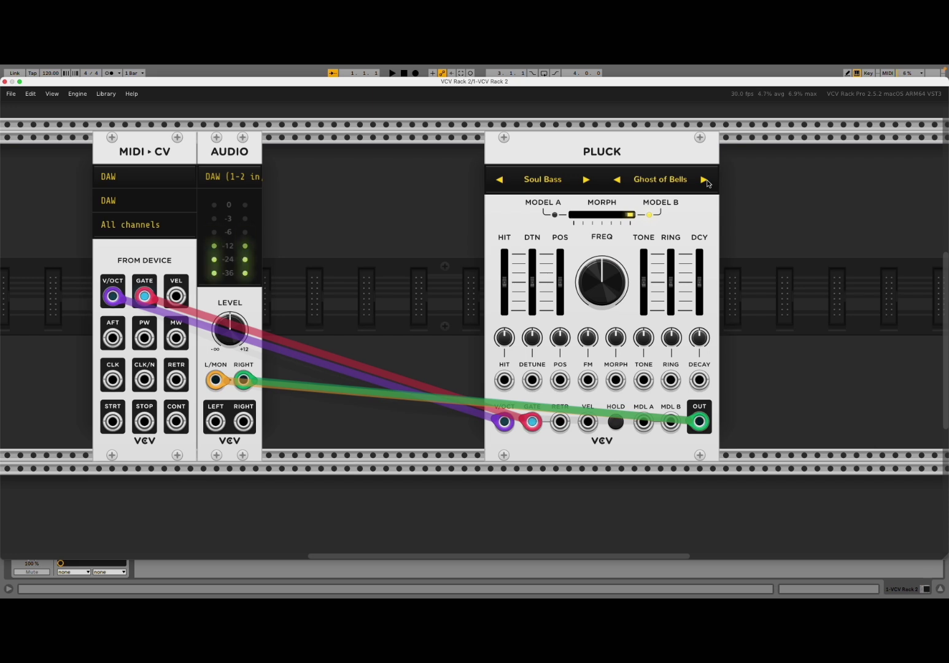
click(689, 181)
mouse_move(701, 214)
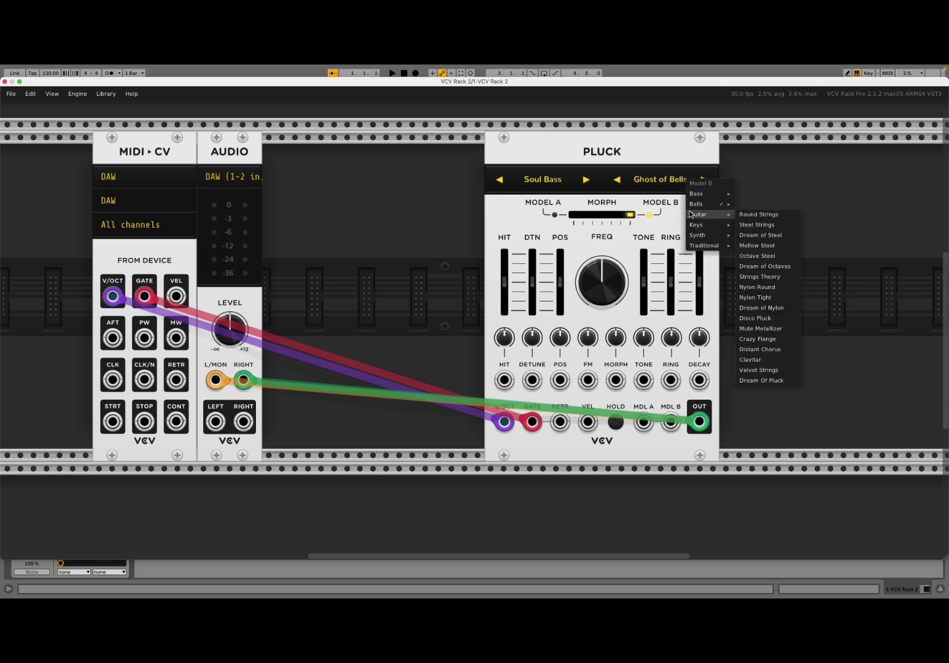
Set Model B to Round Strings, then step through Steel Strings to Dream of Steel.
click(741, 215)
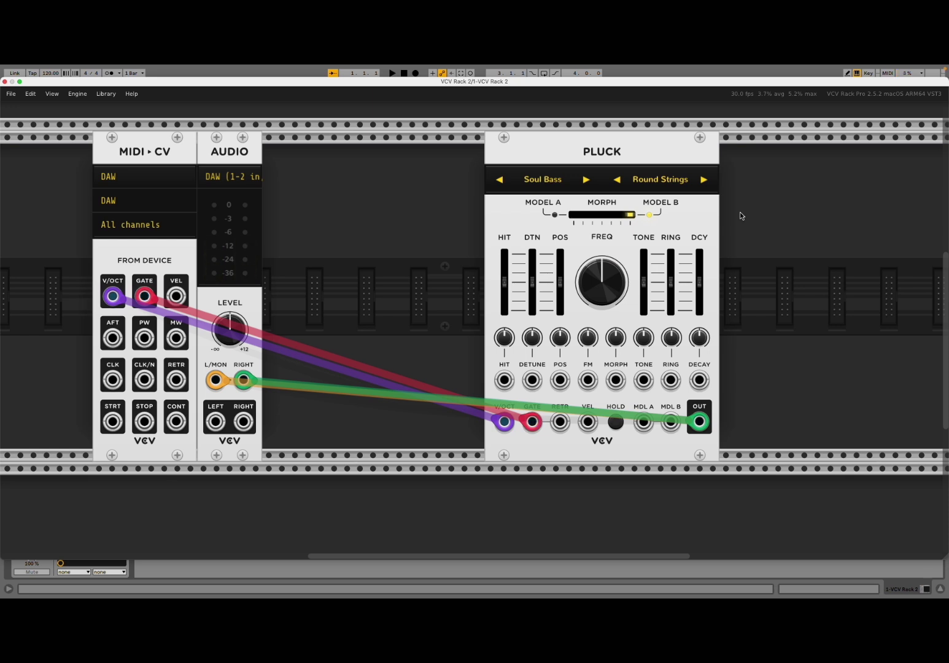
click(704, 180)
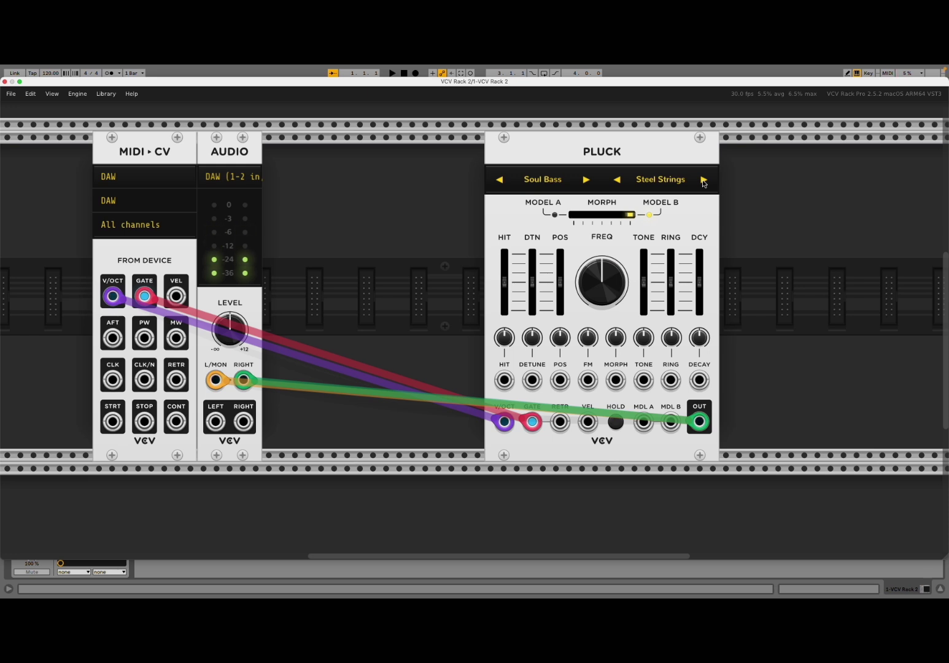
click(704, 182)
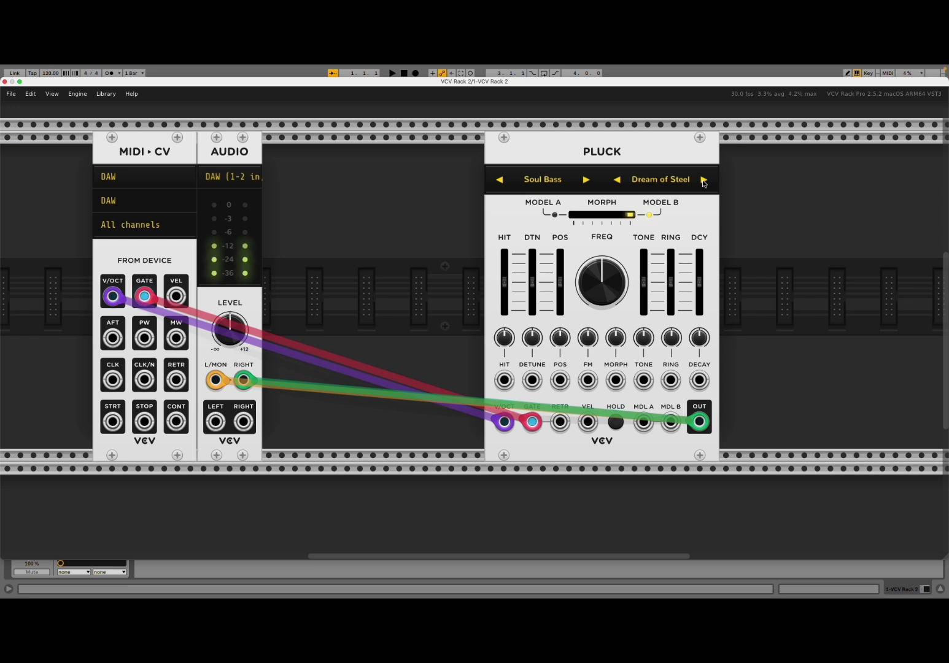
Choose EP Round for Model B and step through Dream of EP to Ghost of EP.
click(690, 184)
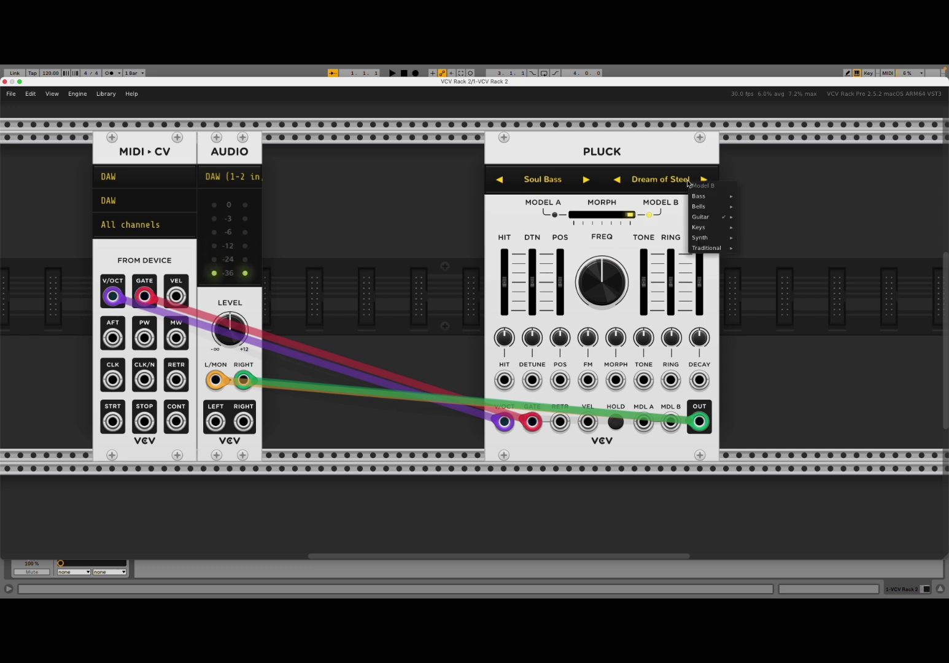
mouse_move(708, 227)
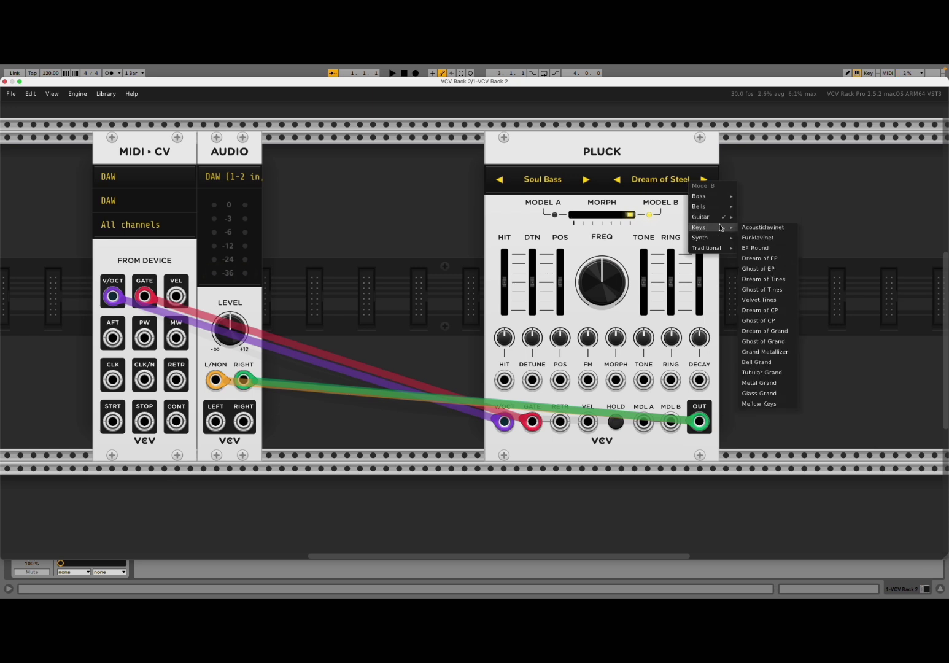
click(781, 248)
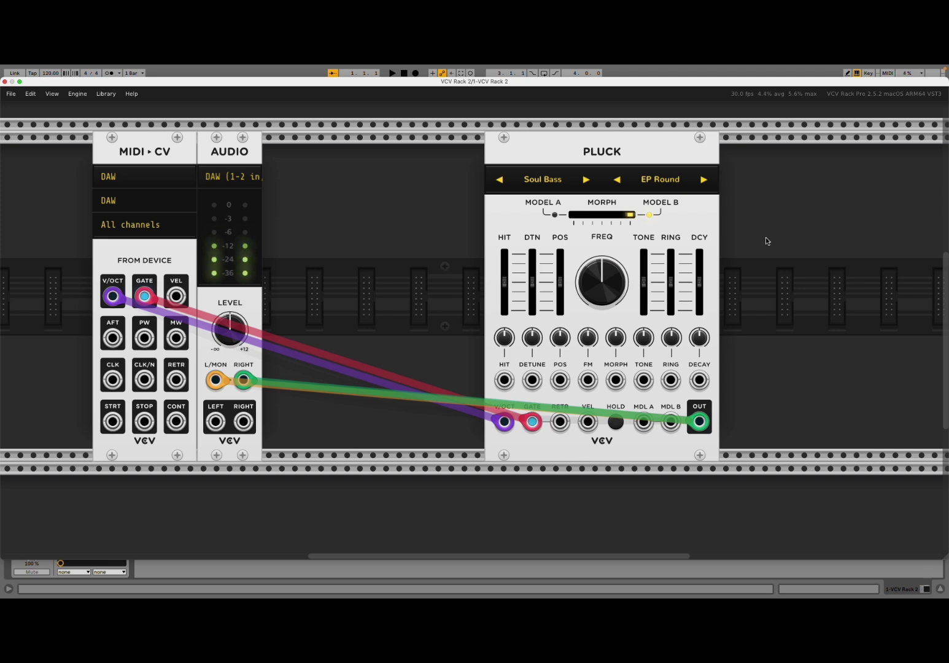
click(703, 179)
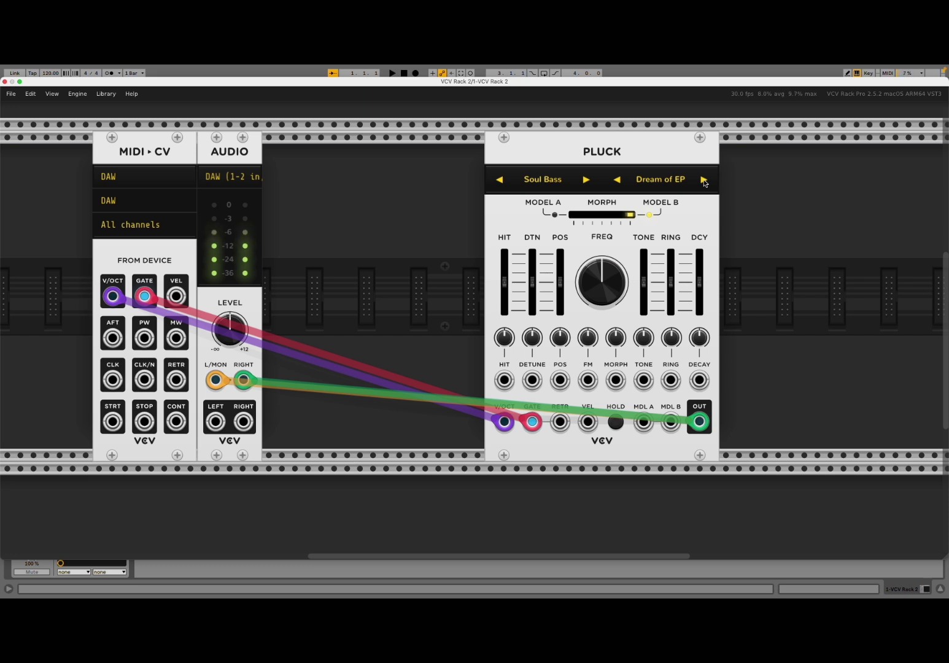
click(703, 181)
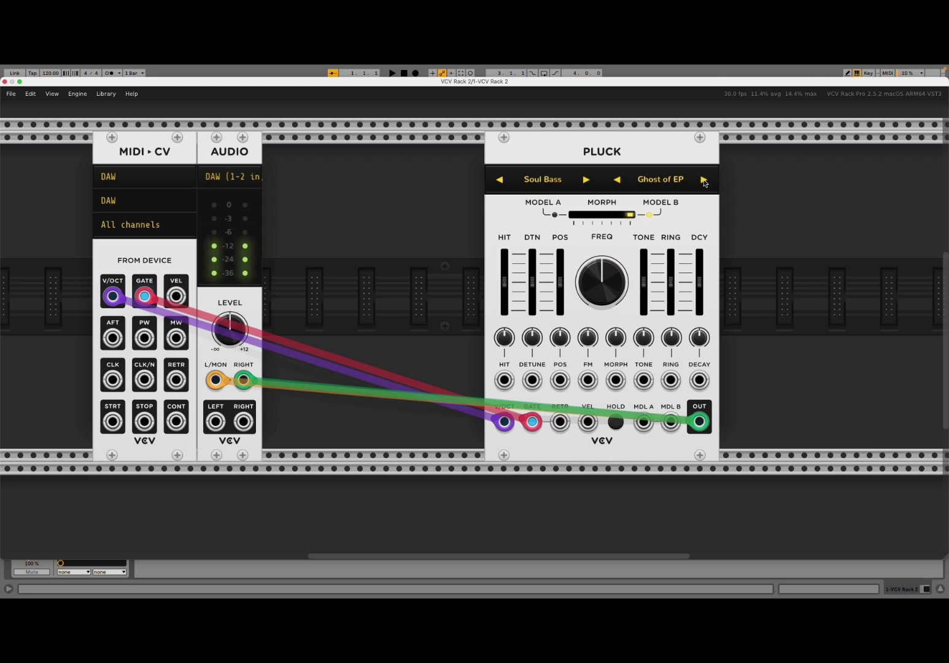
Set Model B to Synth > Struck Quartz, then step through Bowed to Blown Quartz.
click(673, 181)
mouse_move(693, 237)
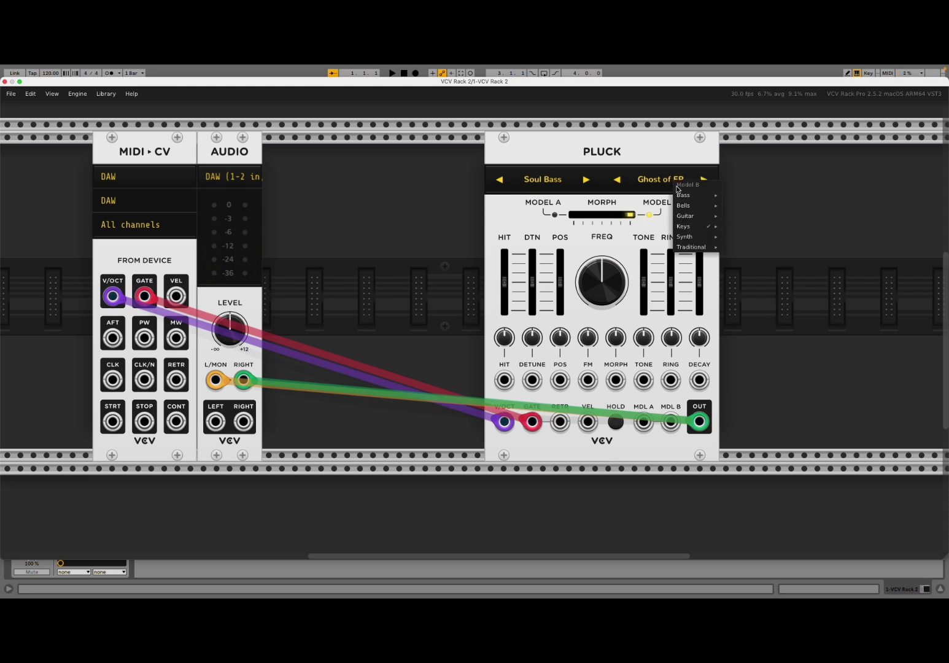
click(745, 237)
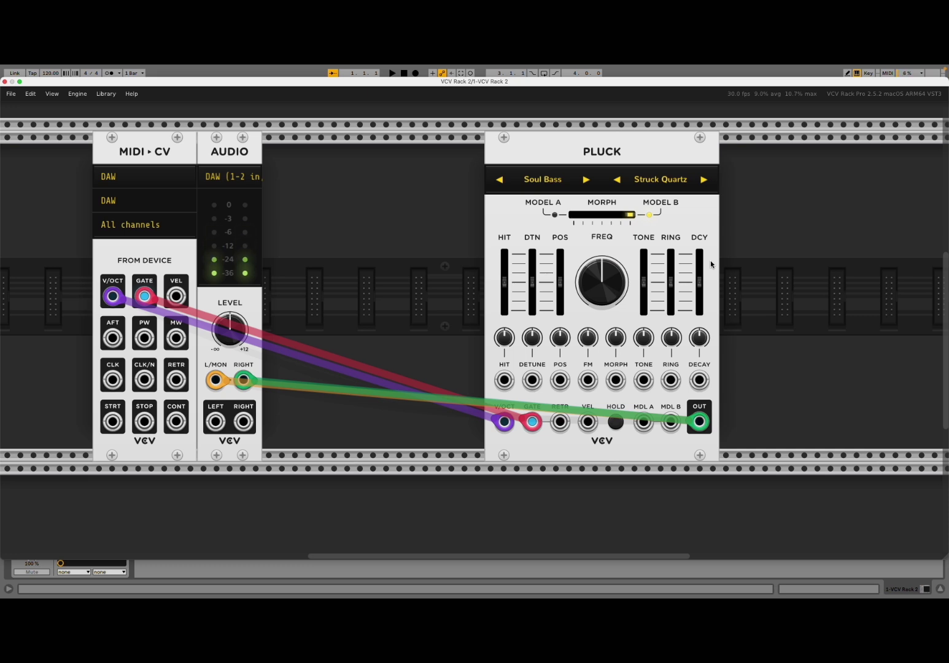
click(704, 180)
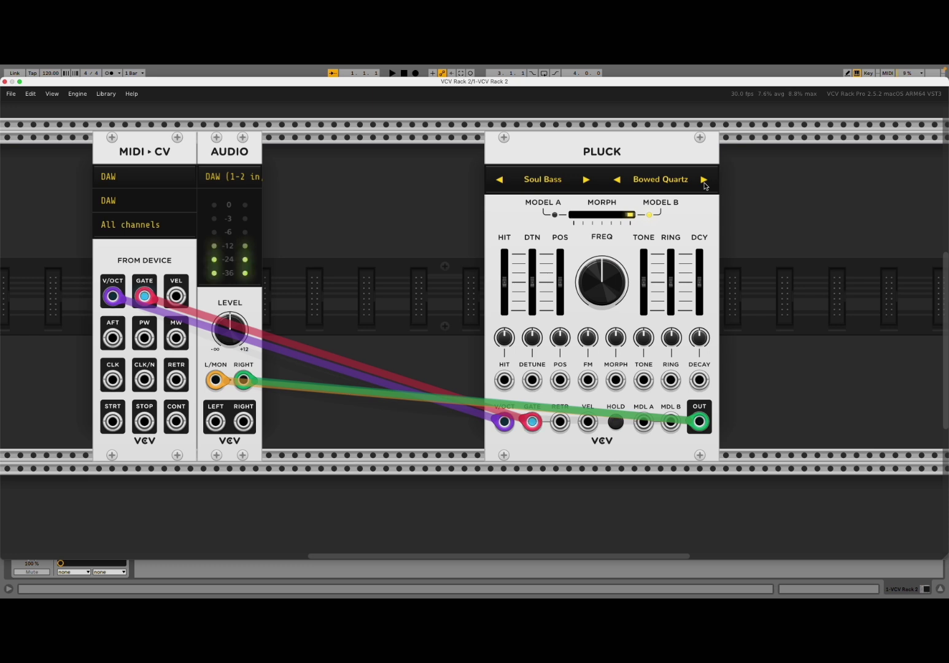
click(704, 185)
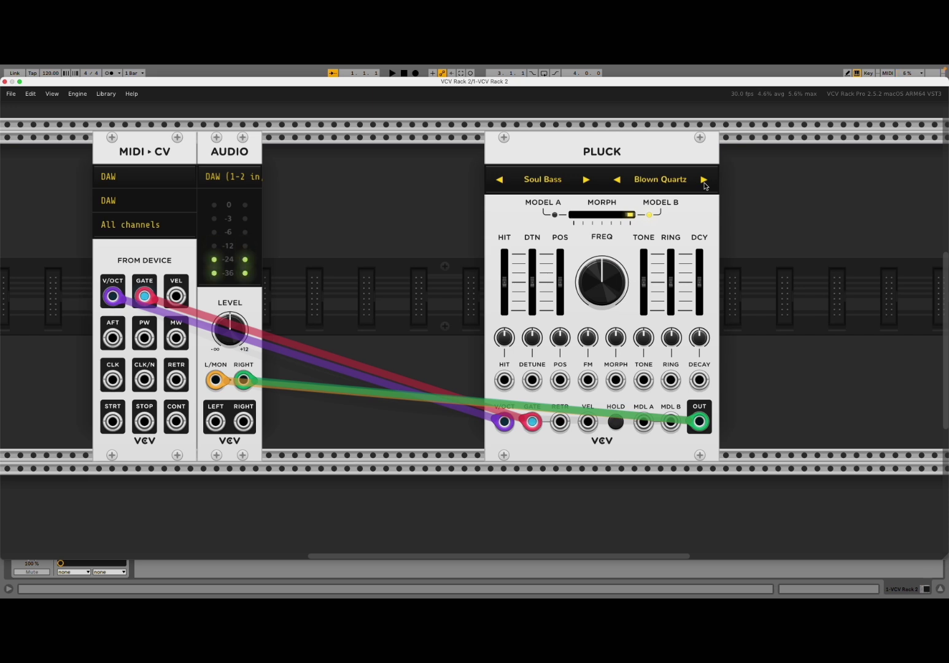
Choose Traditional > Dream of Sitar as the Model B preset.
click(662, 186)
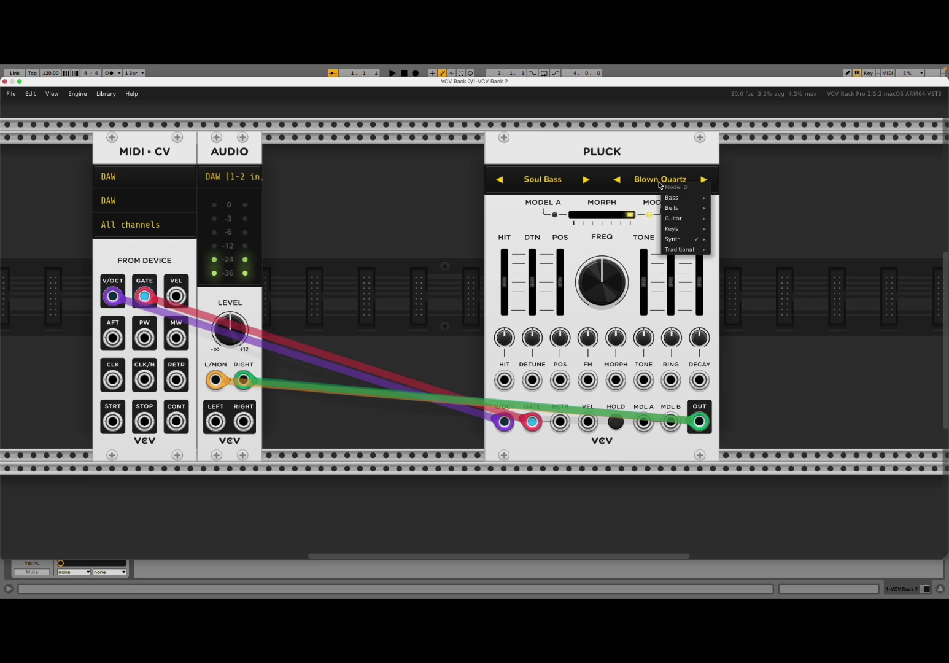
mouse_move(680, 250)
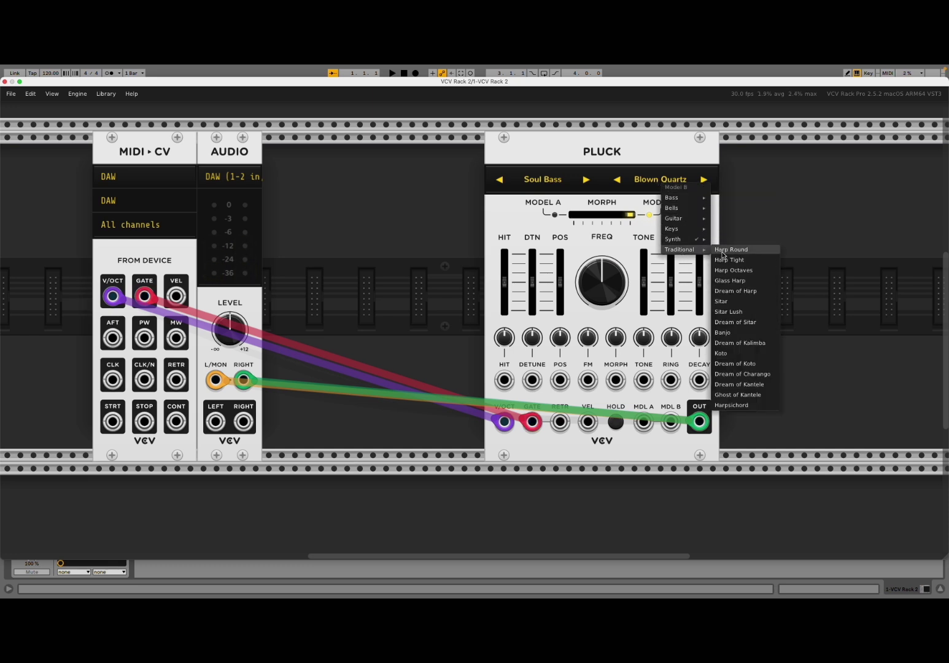
click(745, 327)
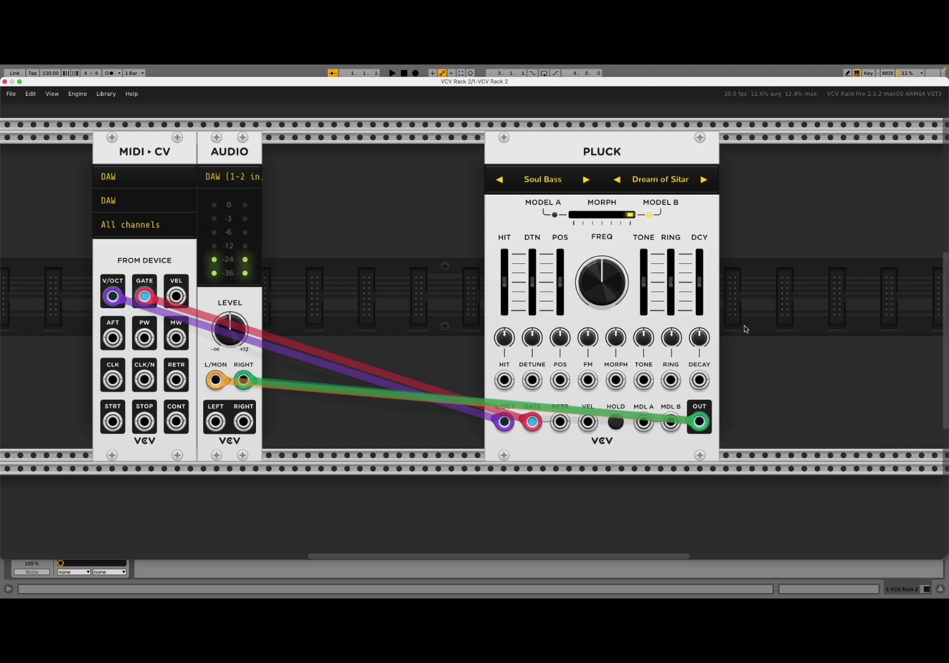
click(651, 181)
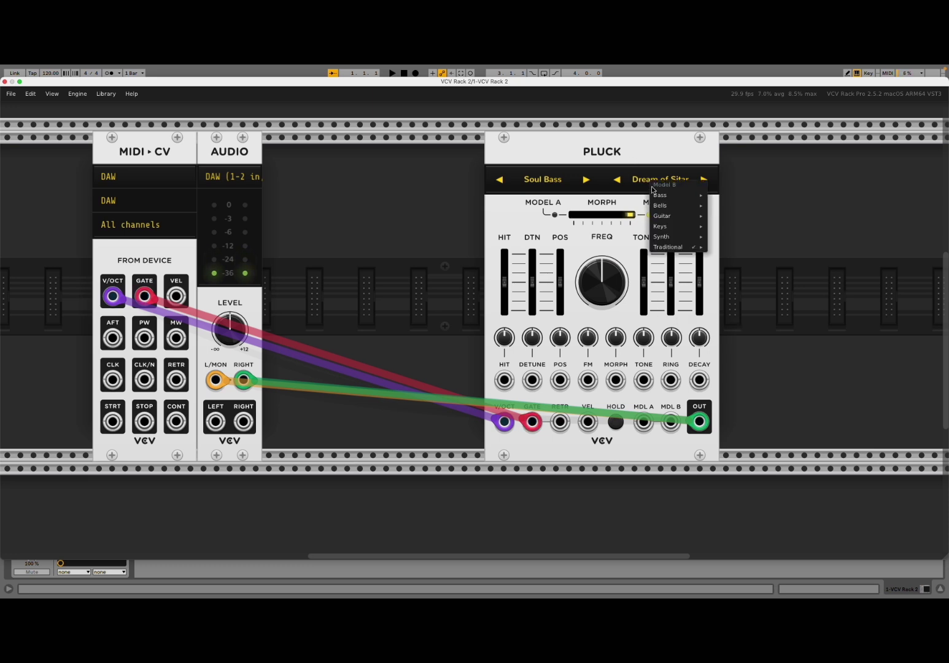
mouse_move(675, 206)
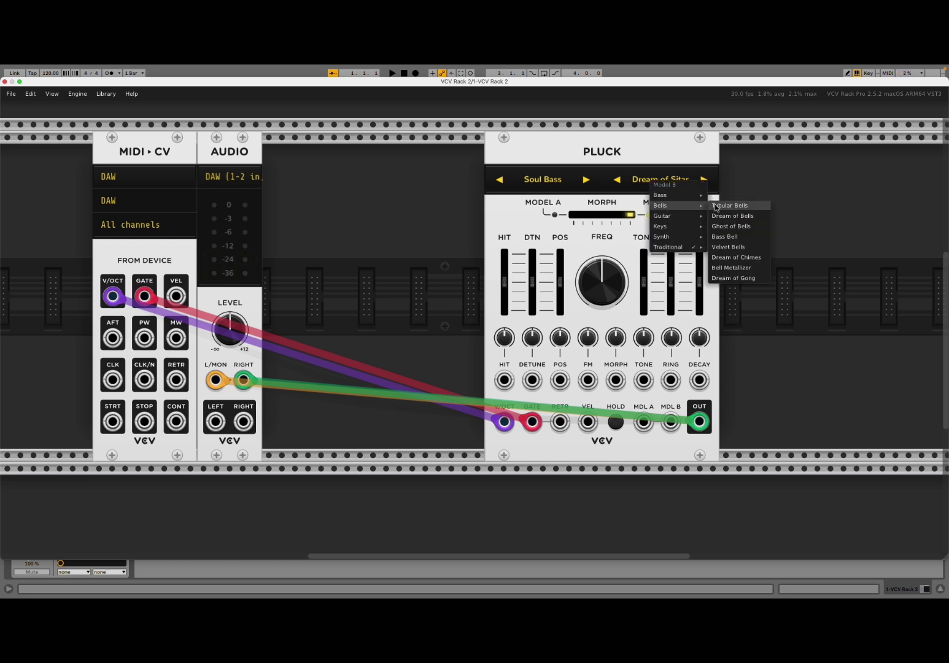
Choose Dream of Chimes for Model B and settle Hit around 12%.
click(723, 257)
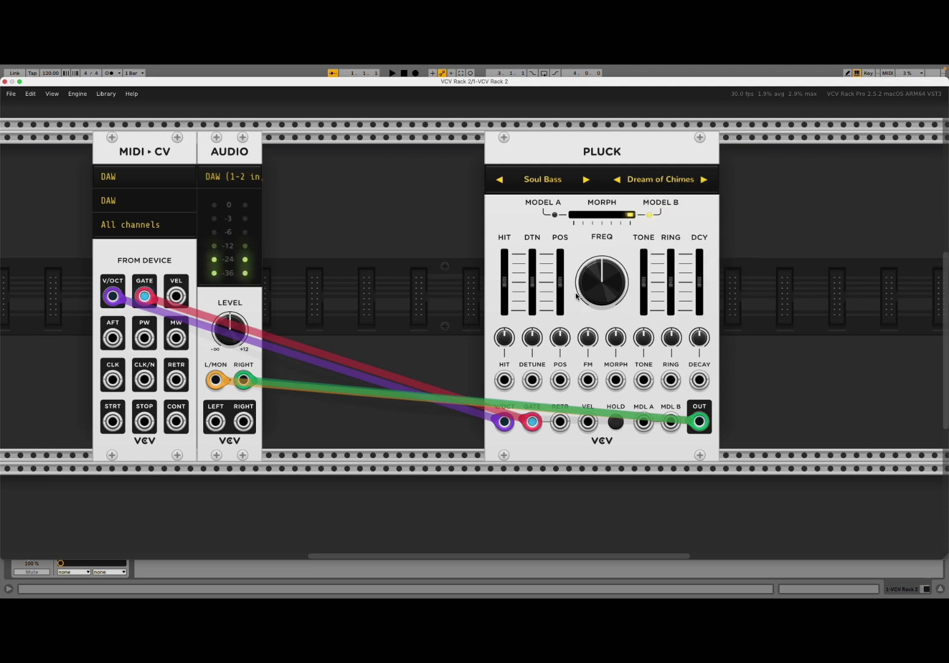
drag(509, 288, 509, 280)
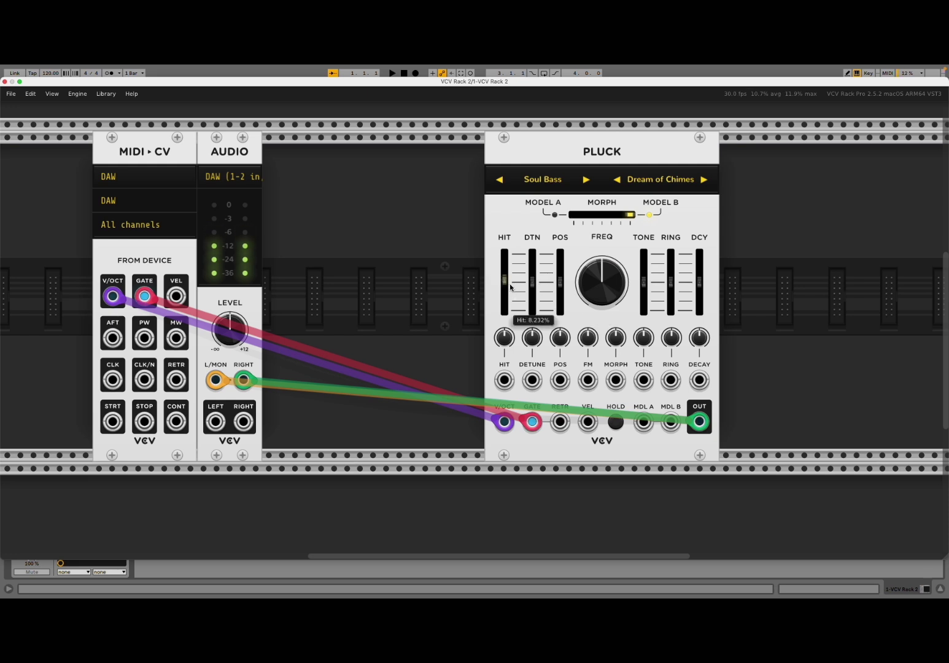
drag(509, 283, 504, 255)
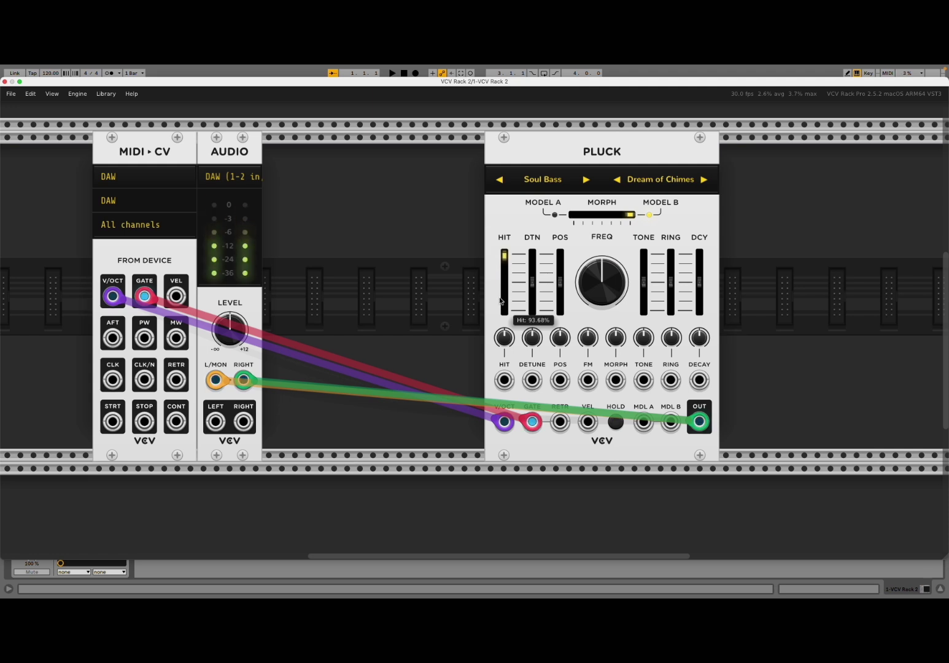
drag(515, 300, 514, 315)
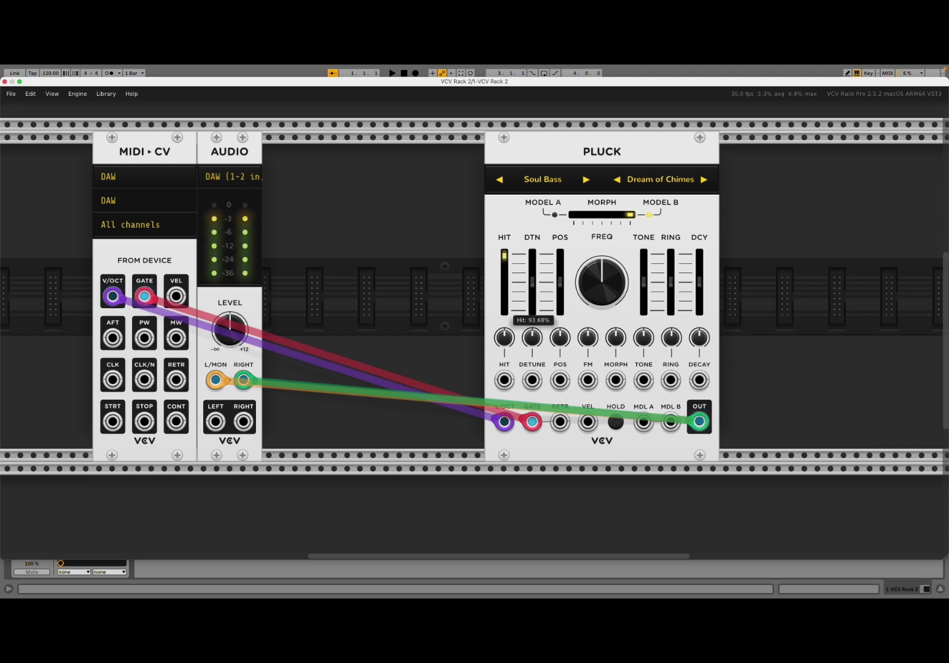
drag(504, 261, 504, 295)
mouse_move(504, 294)
mouse_move(504, 294)
mouse_down()
mouse_move(505, 305)
mouse_move(504, 277)
mouse_up()
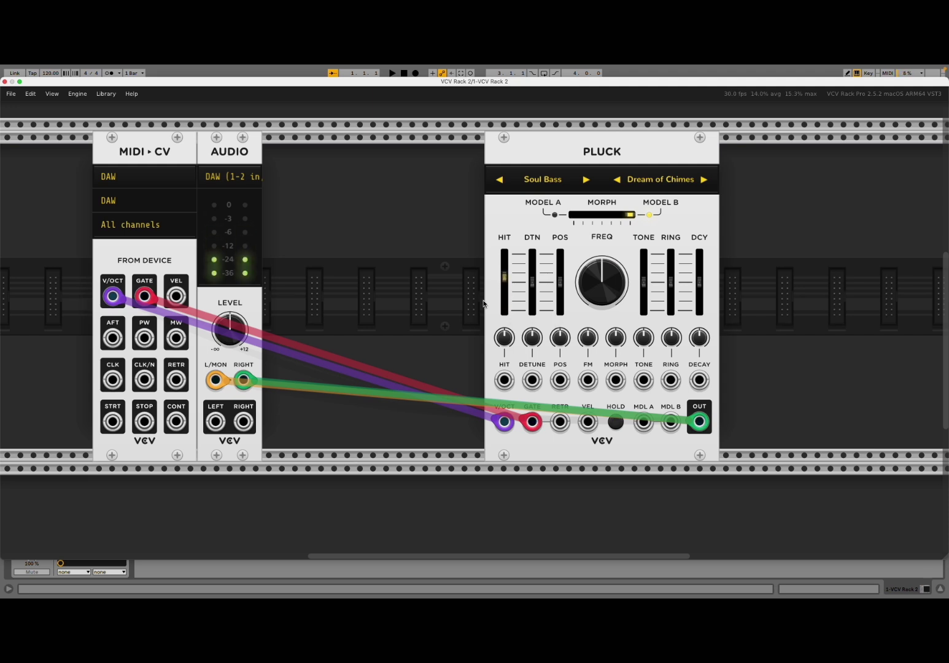
drag(505, 277, 505, 259)
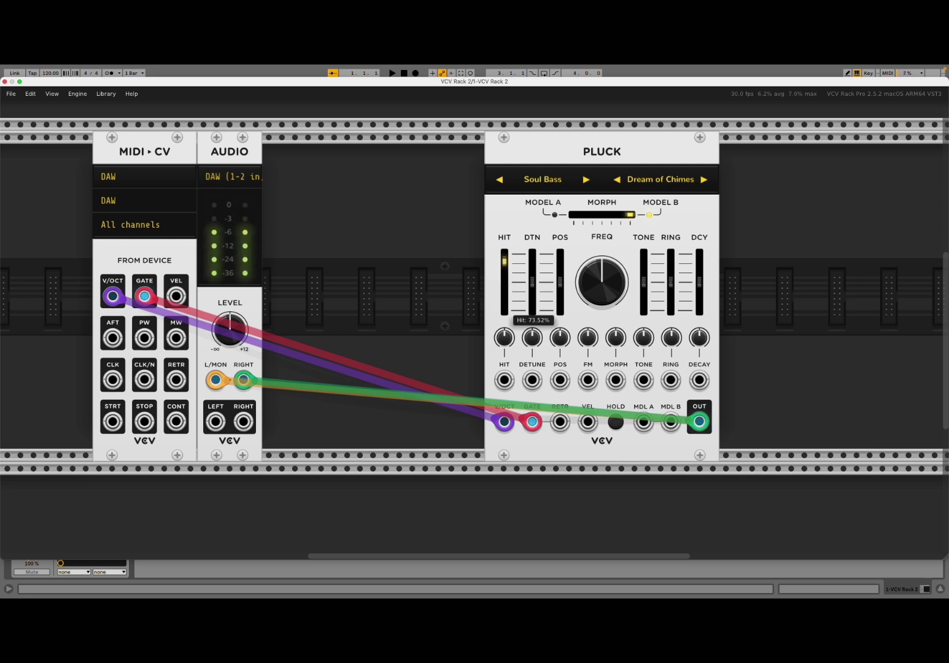
drag(504, 258, 504, 277)
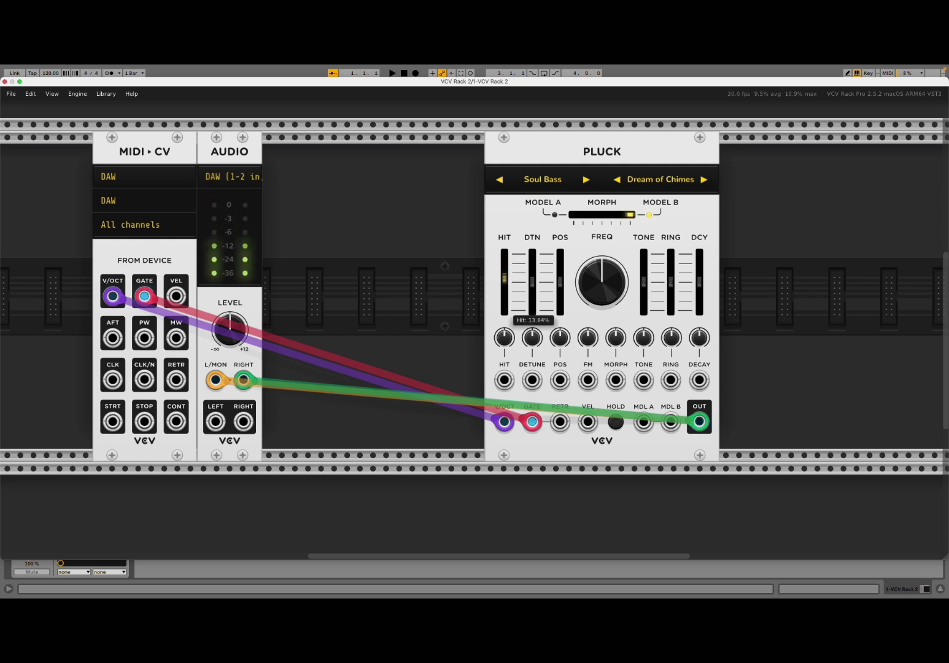
Set Detune to about -55% and Position to about 53%.
mouse_move(532, 283)
drag(533, 286, 532, 261)
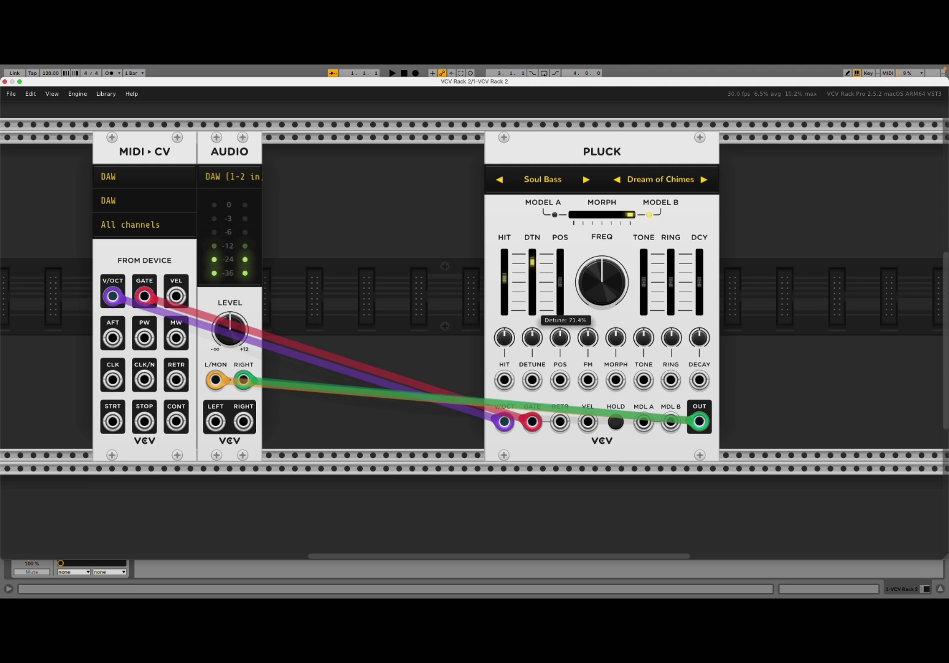
drag(533, 261, 533, 300)
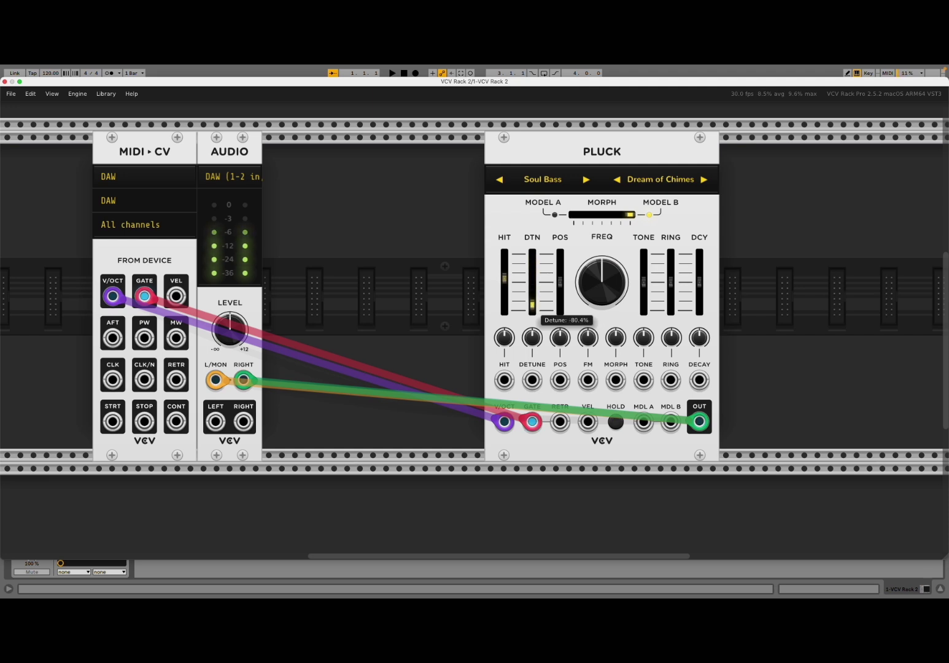
drag(532, 300, 532, 287)
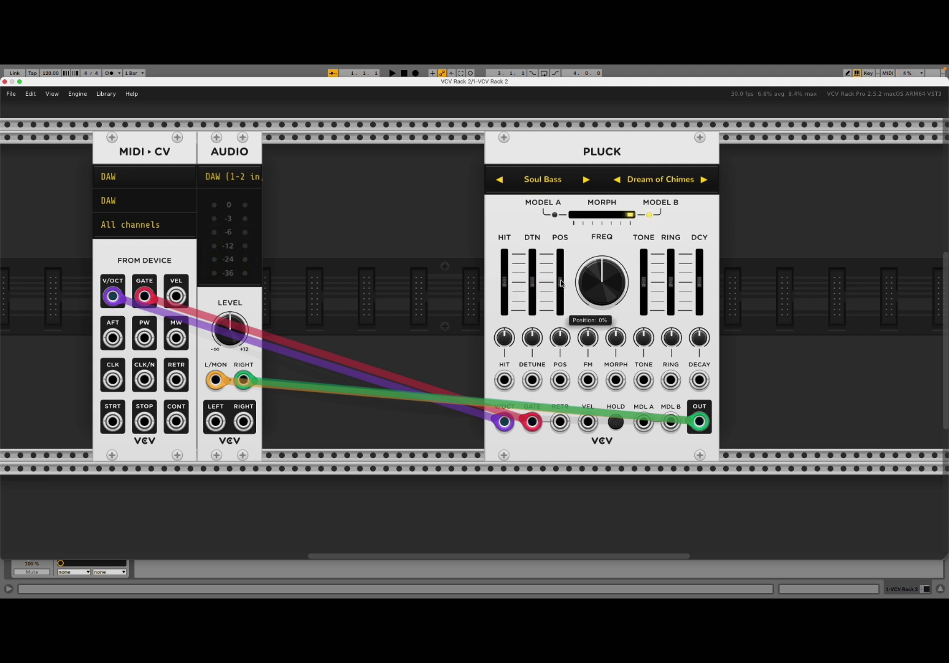
mouse_move(560, 284)
mouse_down()
mouse_move(560, 261)
mouse_move(562, 309)
mouse_move(565, 289)
mouse_up()
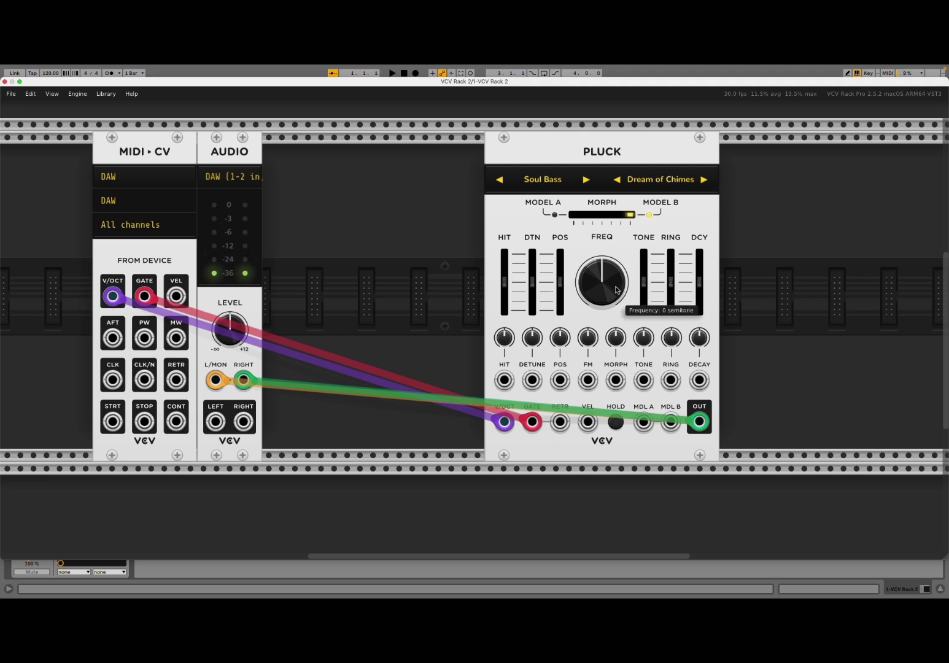
mouse_move(607, 272)
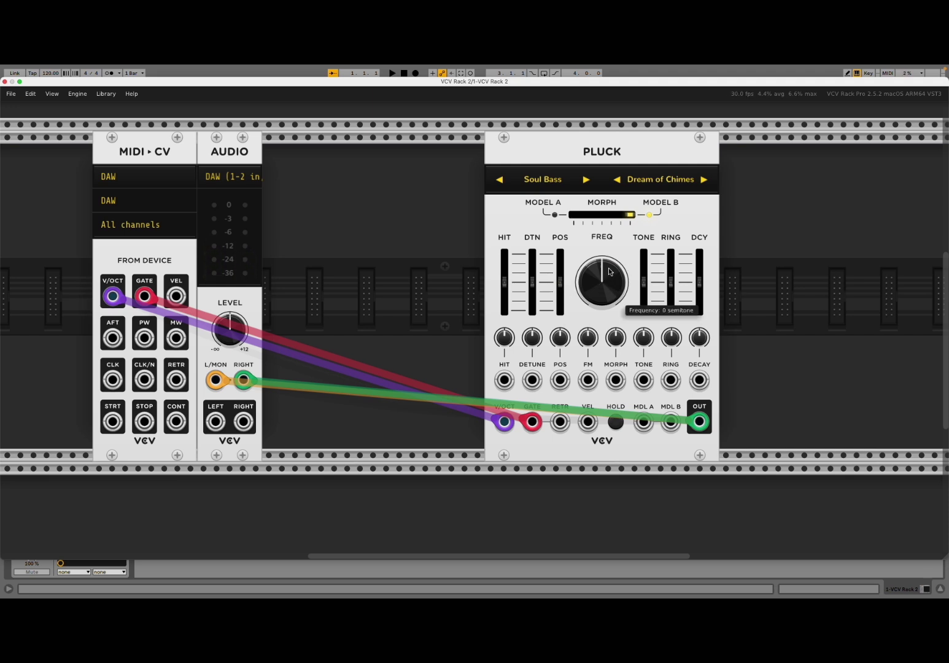
Try a higher Frequency, reset it to 0 semitones, and set Tone near 61%.
drag(609, 273, 608, 250)
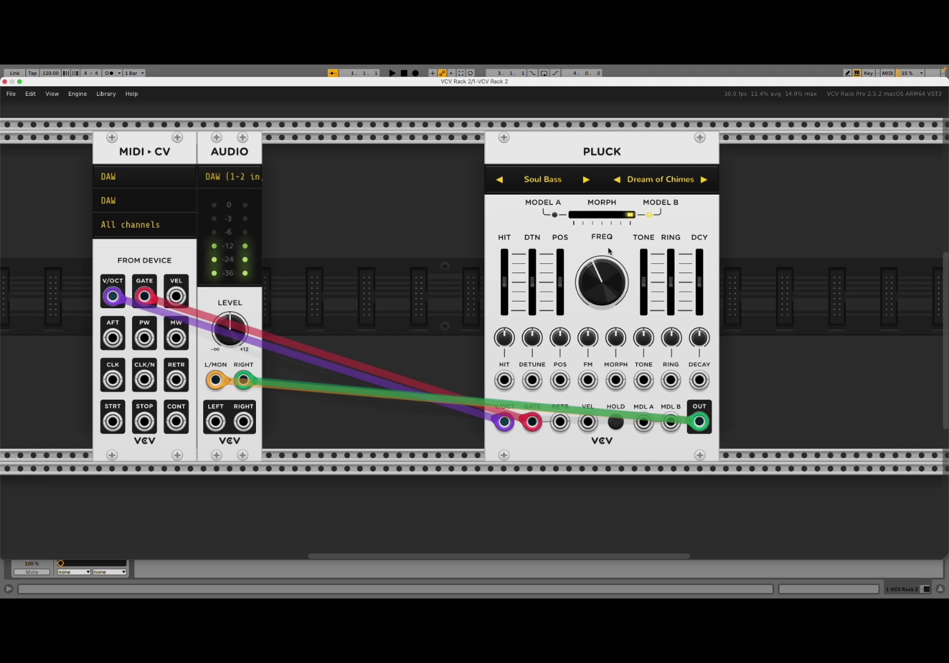
double_click(608, 282)
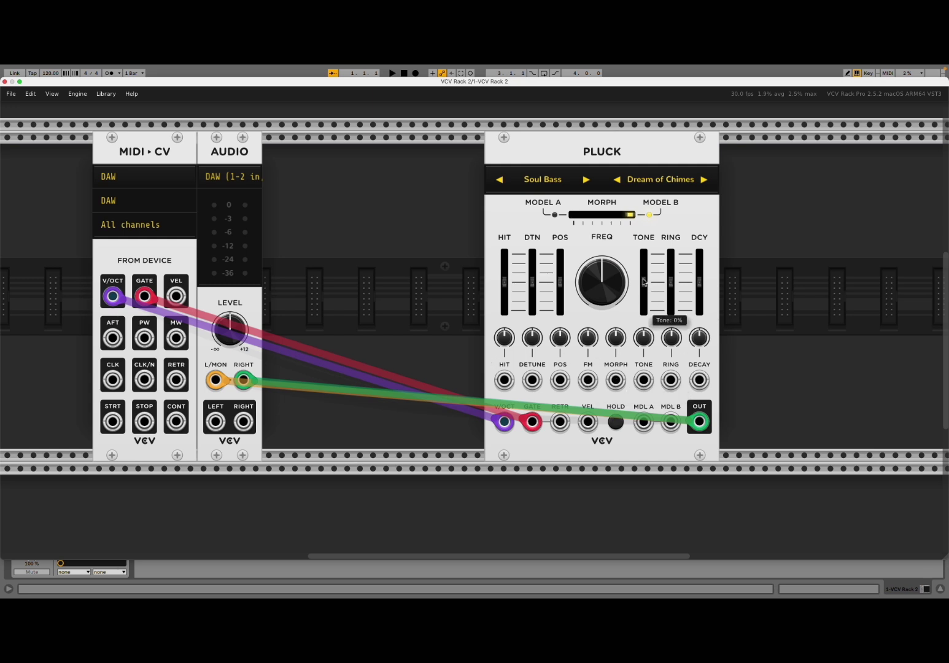
mouse_move(643, 282)
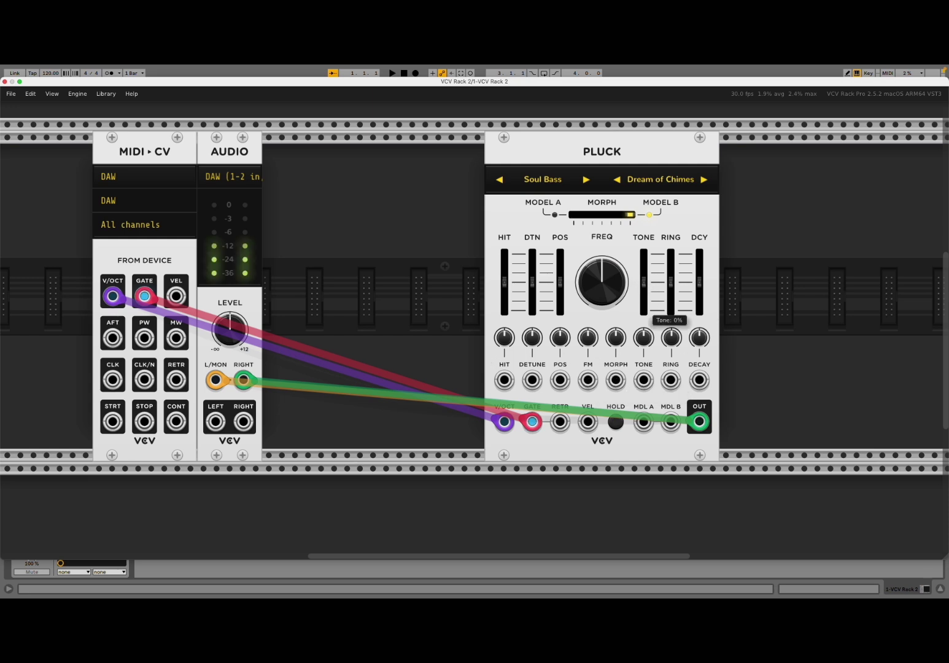
mouse_move(645, 282)
mouse_down()
mouse_move(645, 264)
mouse_move(644, 298)
mouse_move(643, 284)
mouse_up()
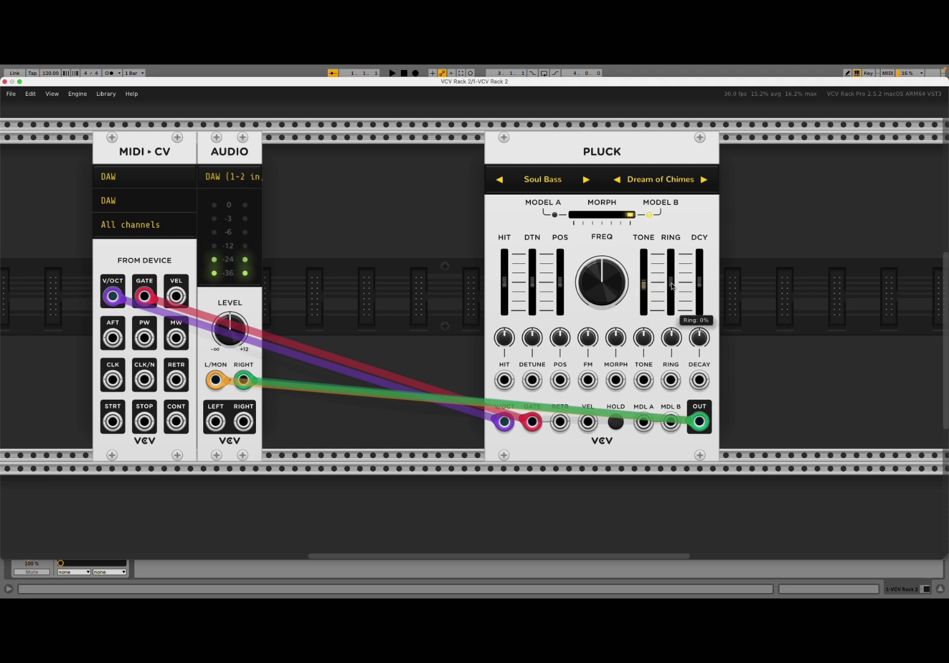
Raise Ring to about 42% and lengthen Decay slightly.
mouse_move(672, 284)
mouse_down()
mouse_move(671, 269)
mouse_move(671, 299)
mouse_up()
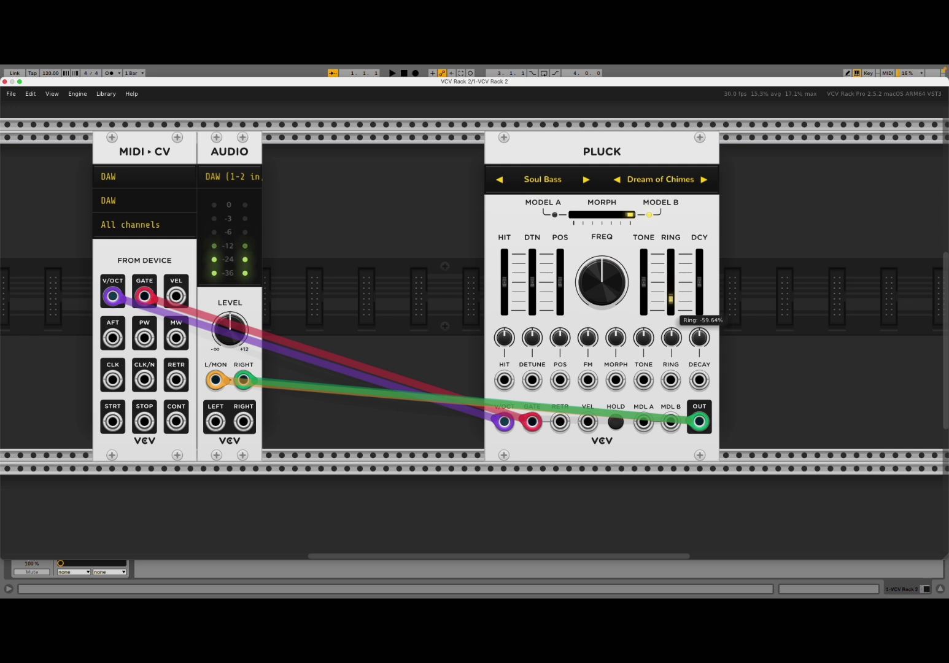
drag(671, 299, 672, 281)
mouse_move(699, 282)
mouse_down()
mouse_move(699, 260)
mouse_move(698, 304)
mouse_move(699, 261)
mouse_up()
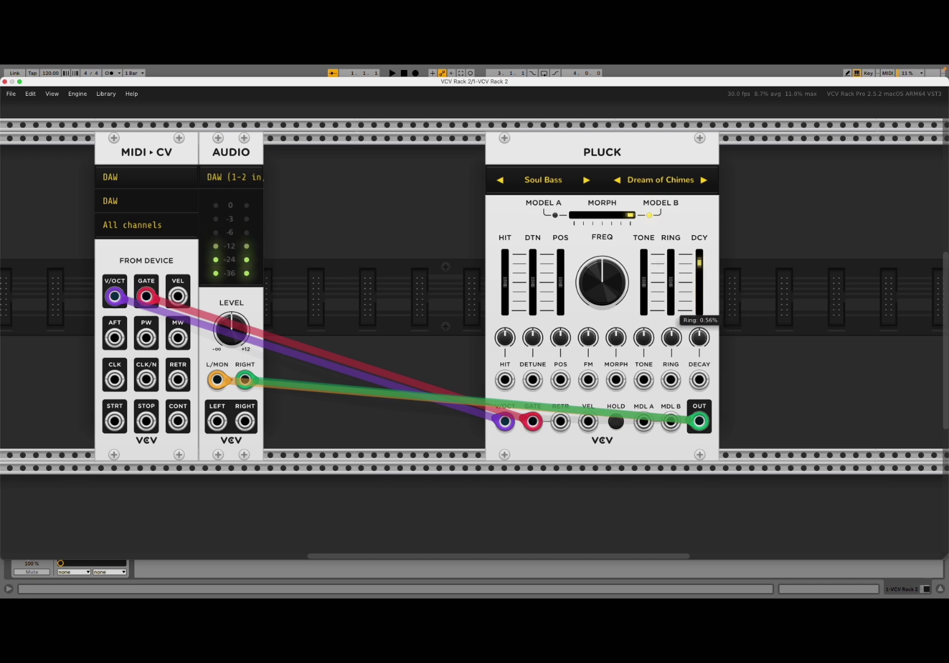
drag(671, 312, 671, 282)
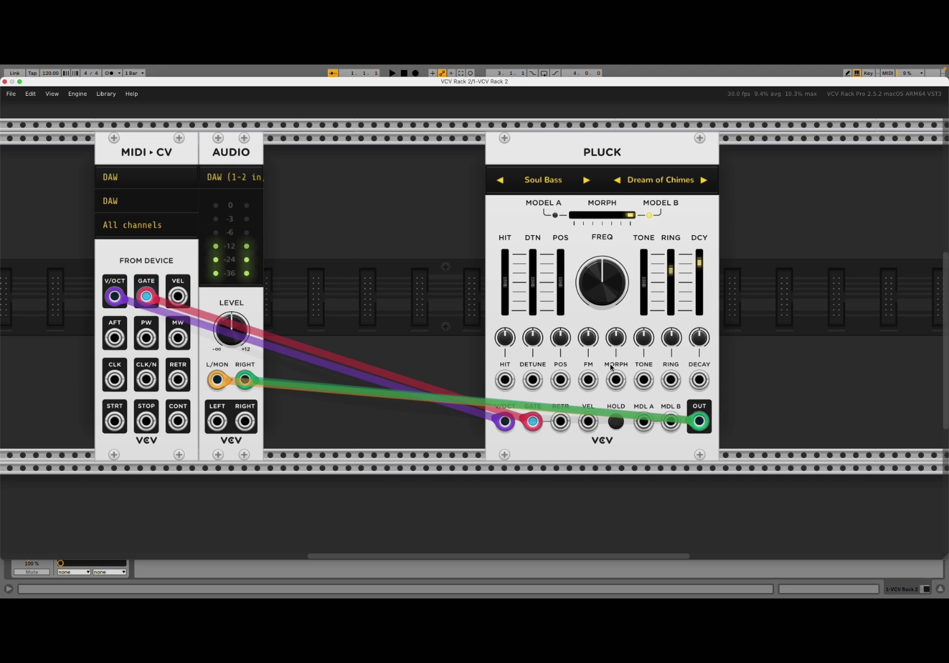
Add a Reverb module to the rack from the module library.
right_click(427, 293)
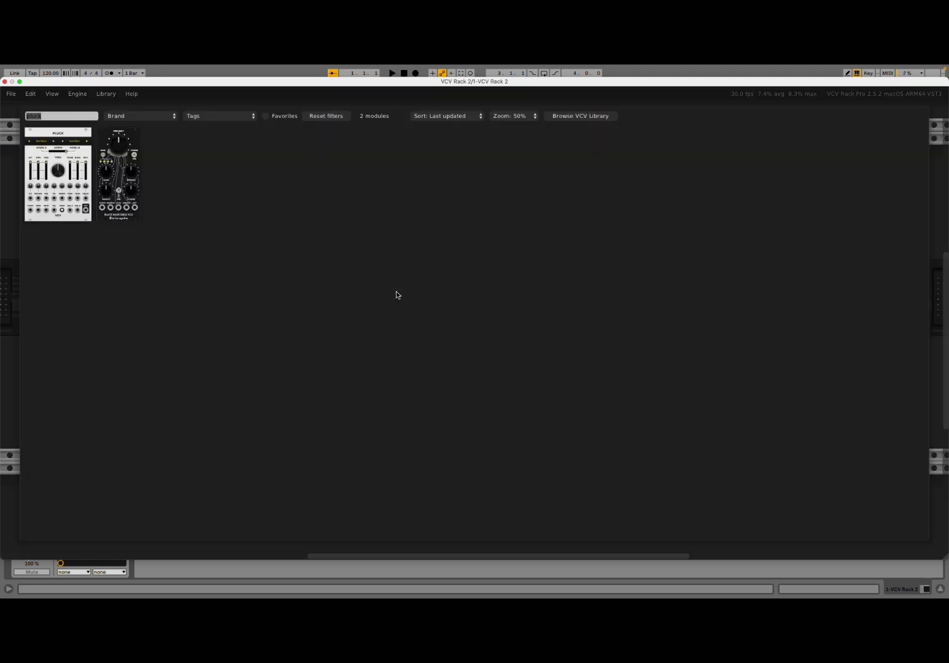
key(BackSpace)
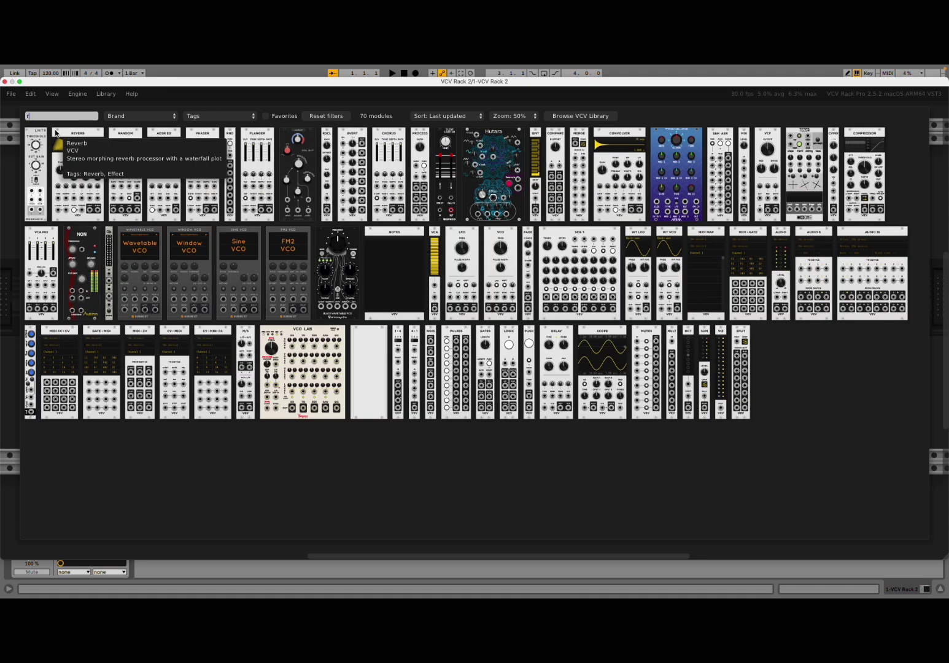
text(ev)
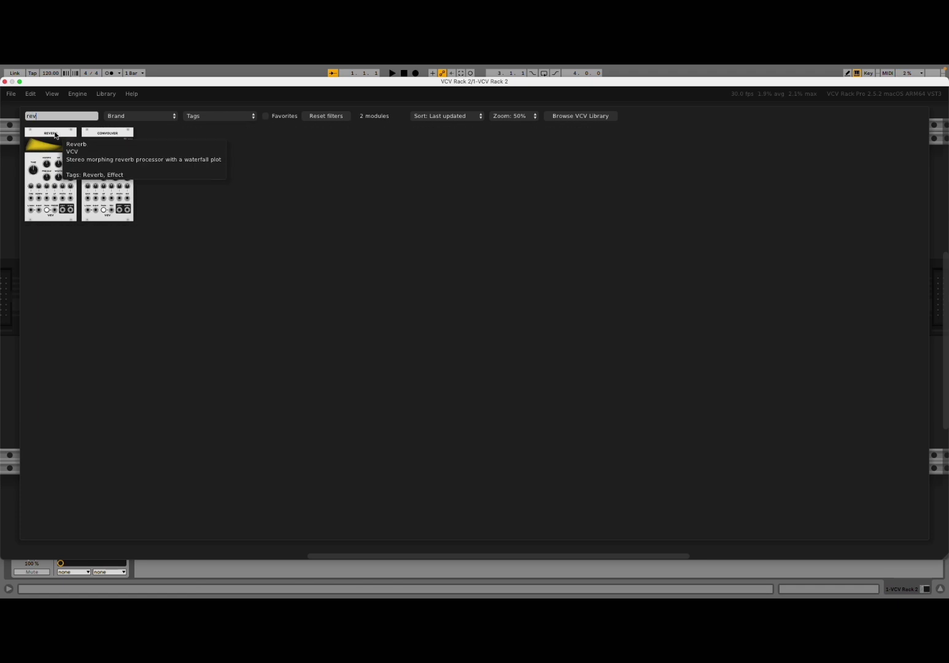
click(55, 133)
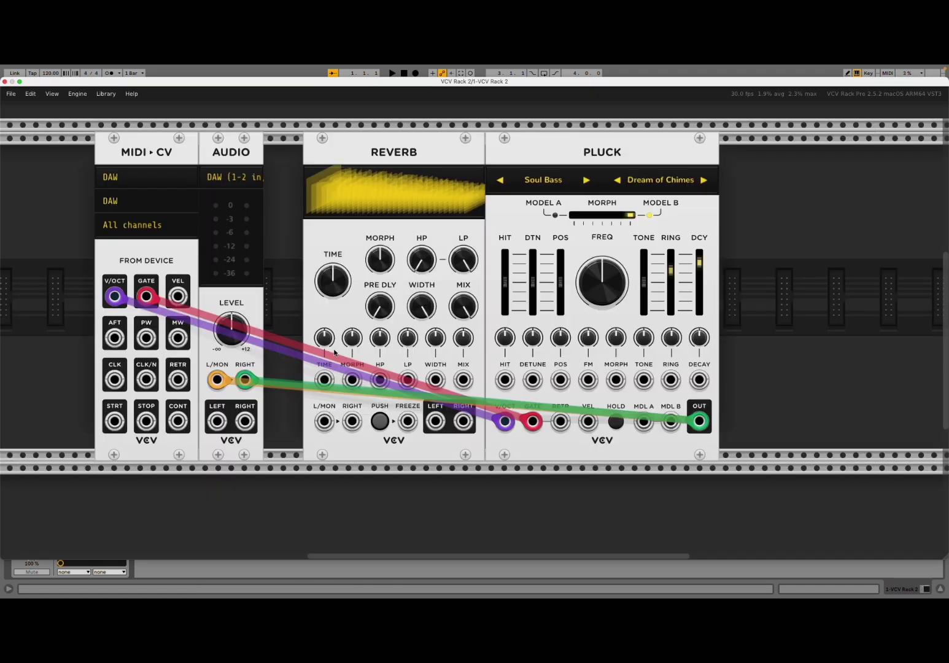
Patch Reverb's left and right outputs to the Audio module.
drag(699, 420, 444, 467)
right_click(245, 380)
click(282, 404)
click(408, 424)
drag(408, 425, 435, 421)
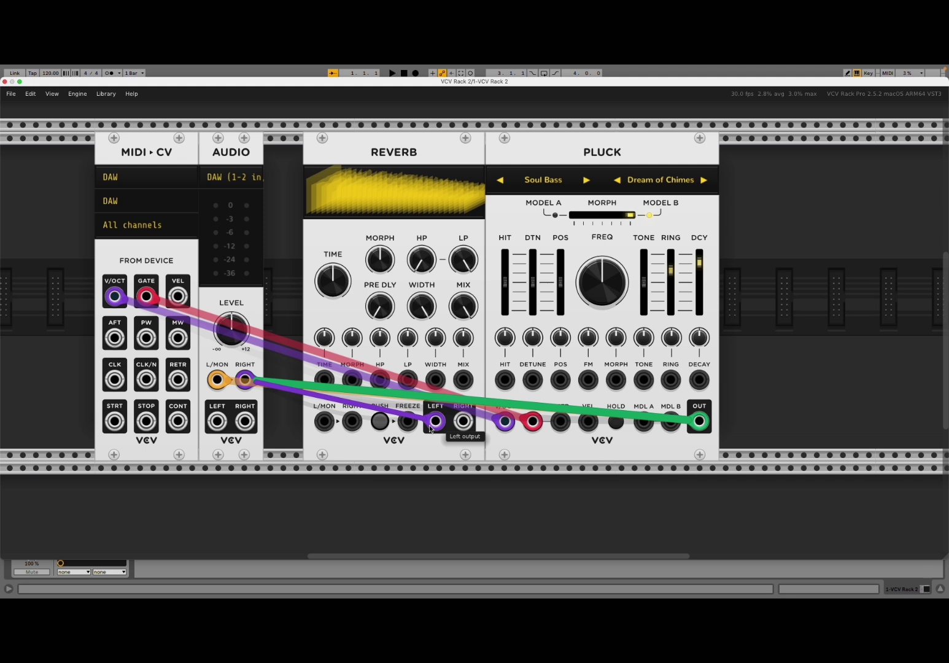
mouse_move(463, 420)
mouse_down()
mouse_move(376, 450)
mouse_move(217, 380)
mouse_up()
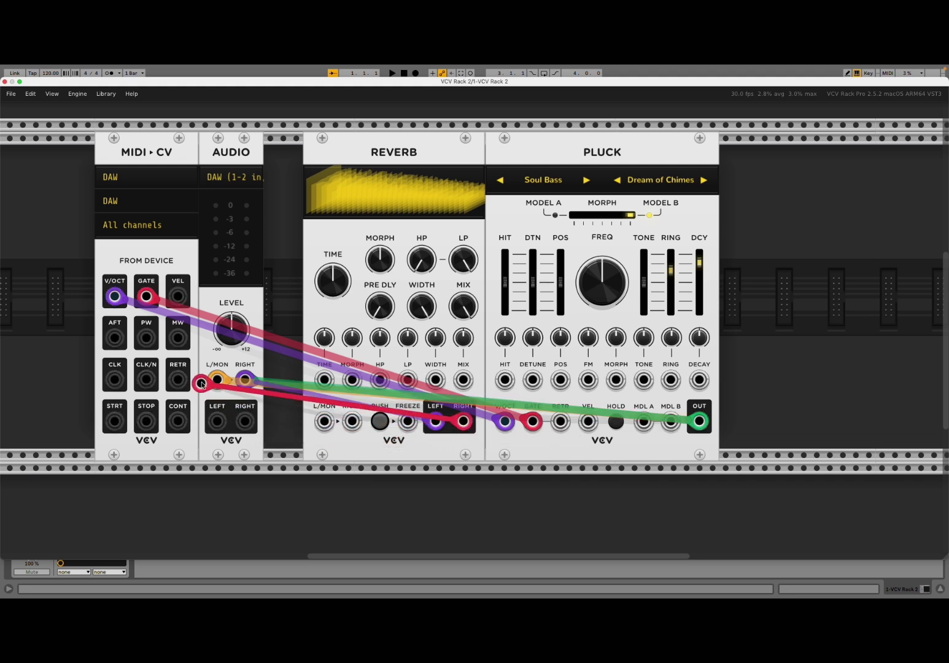
Replace the direct Pluck-to-Audio cable with Pluck OUT into Reverb's input.
right_click(699, 420)
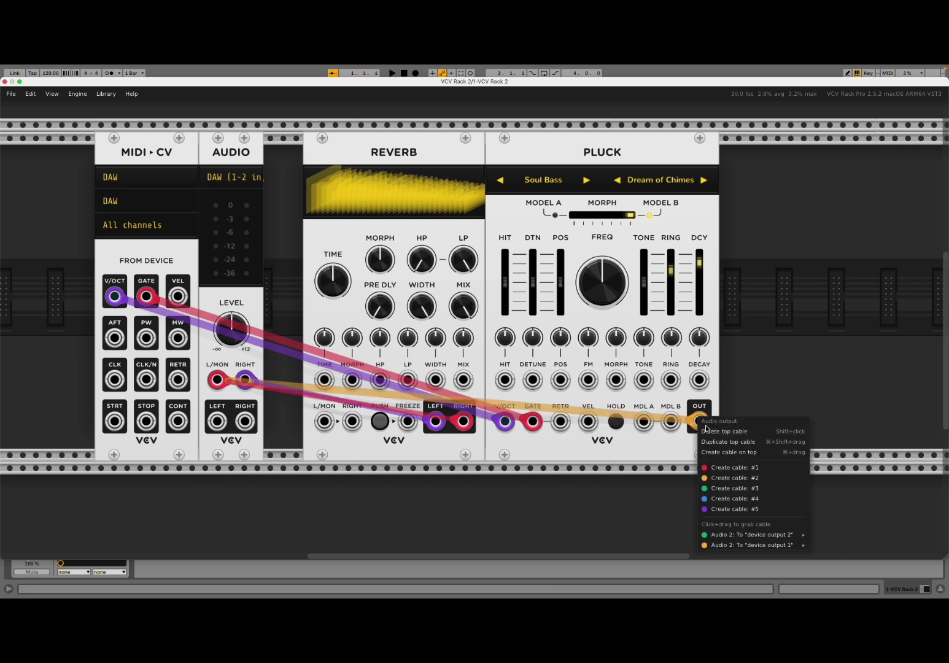
click(713, 432)
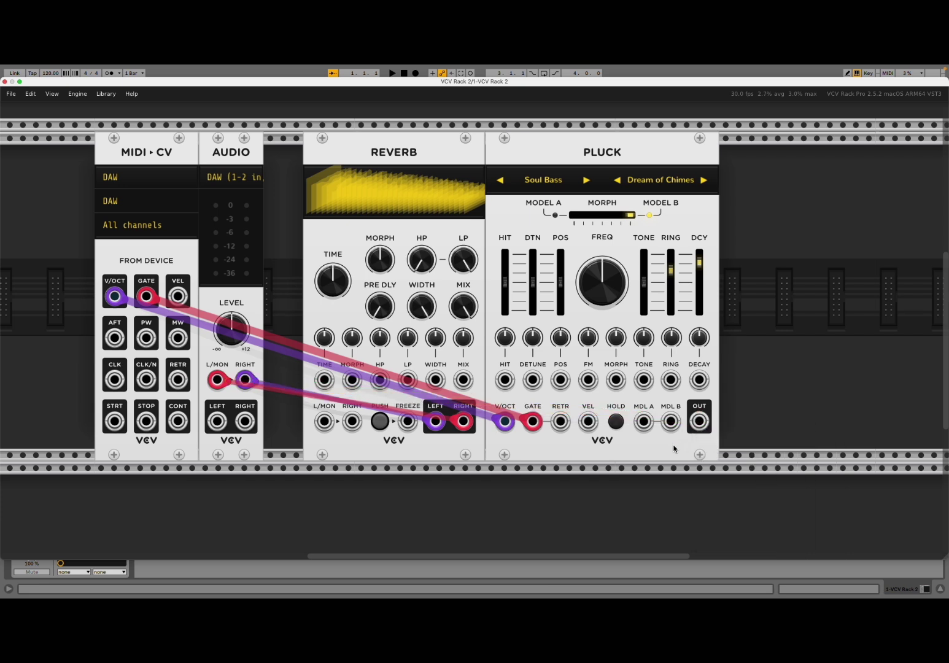
mouse_move(700, 422)
mouse_down()
mouse_move(328, 434)
mouse_move(727, 426)
mouse_move(700, 422)
mouse_up()
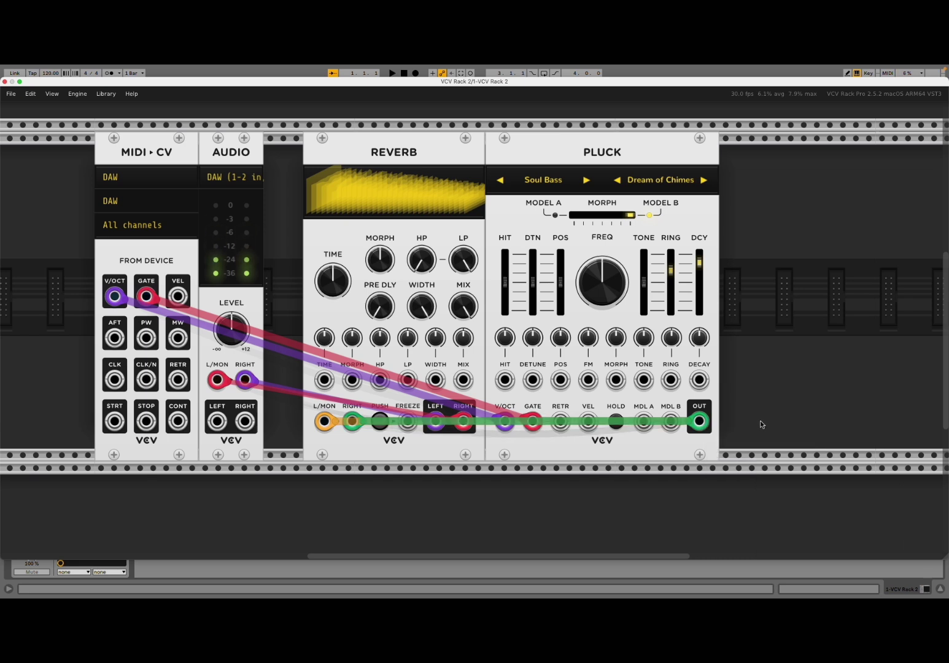
Step Model B forward two presets to Dream of Gong and drag Morph toward Model B.
click(703, 181)
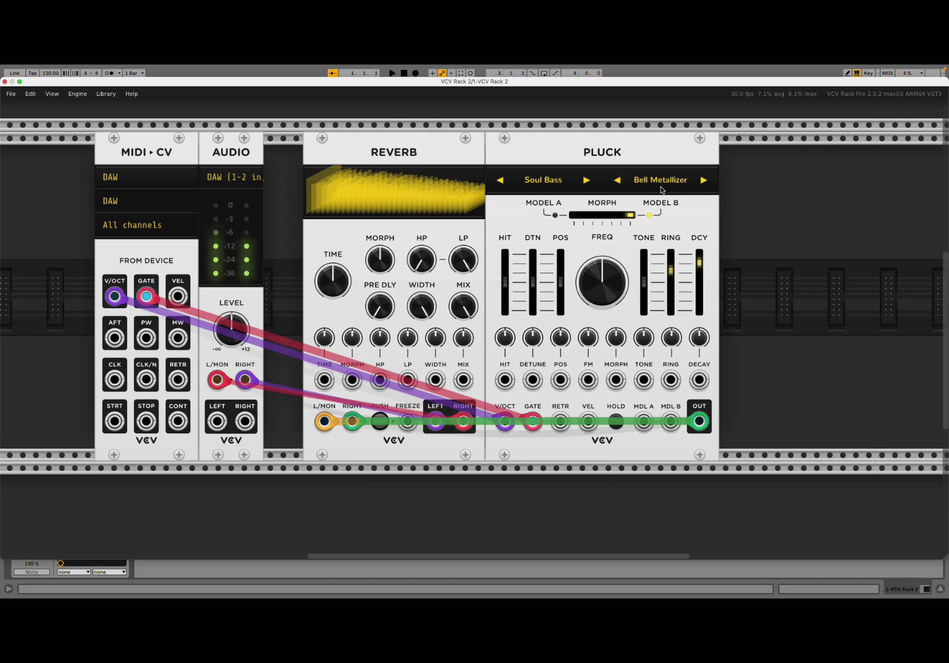
click(705, 181)
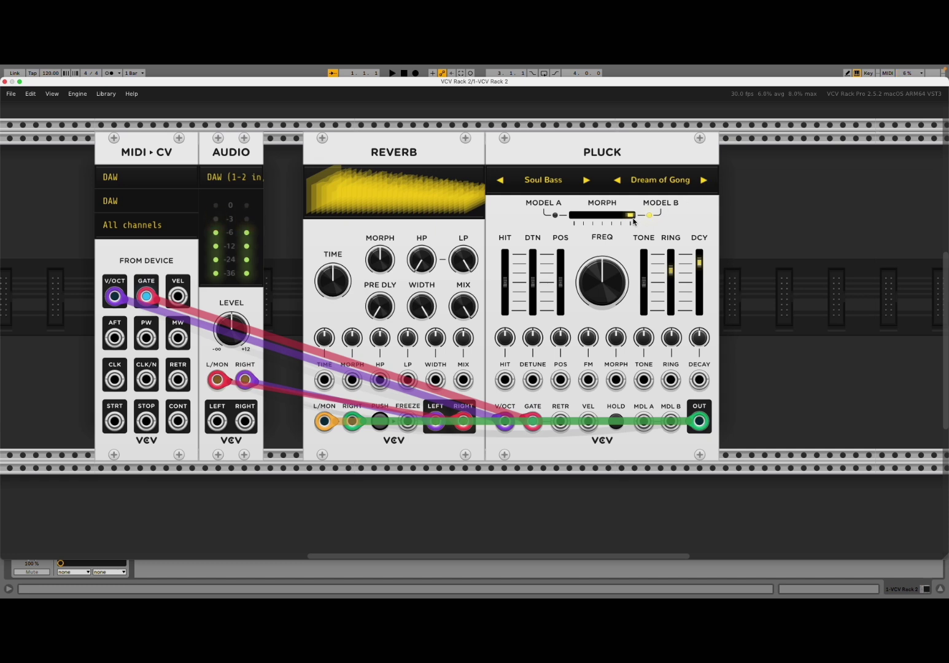
drag(635, 220, 603, 214)
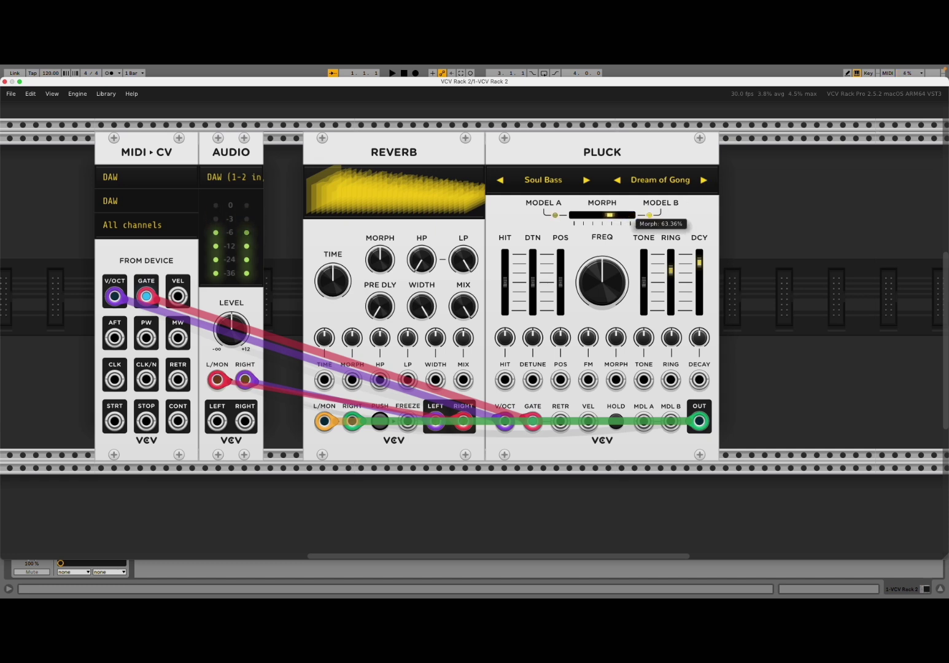
Set Model A to Keys > Dream of Grand, then sweep Morph toward A and back to halfway.
click(536, 182)
mouse_move(549, 227)
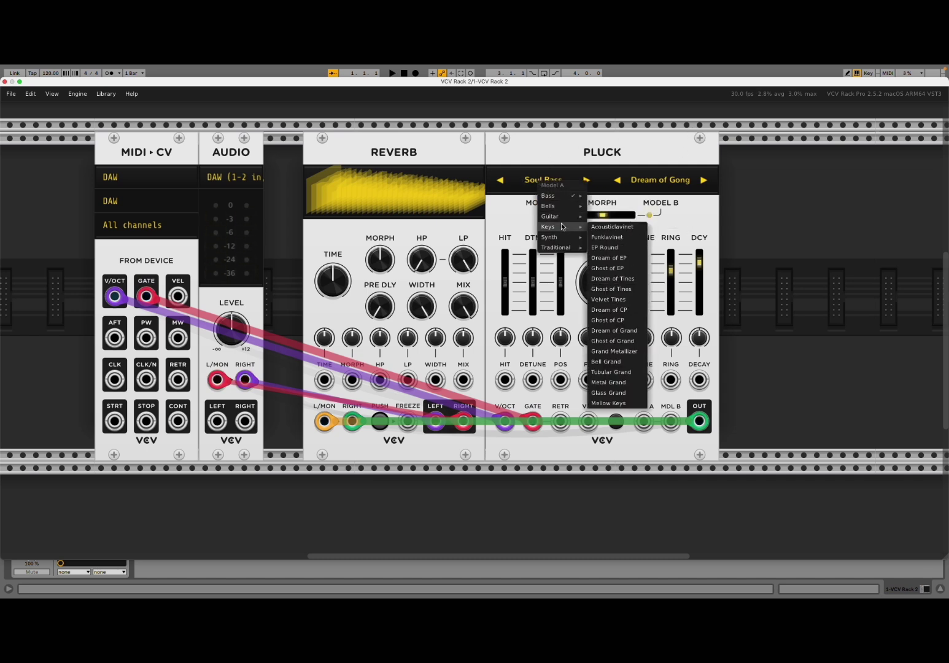
click(606, 227)
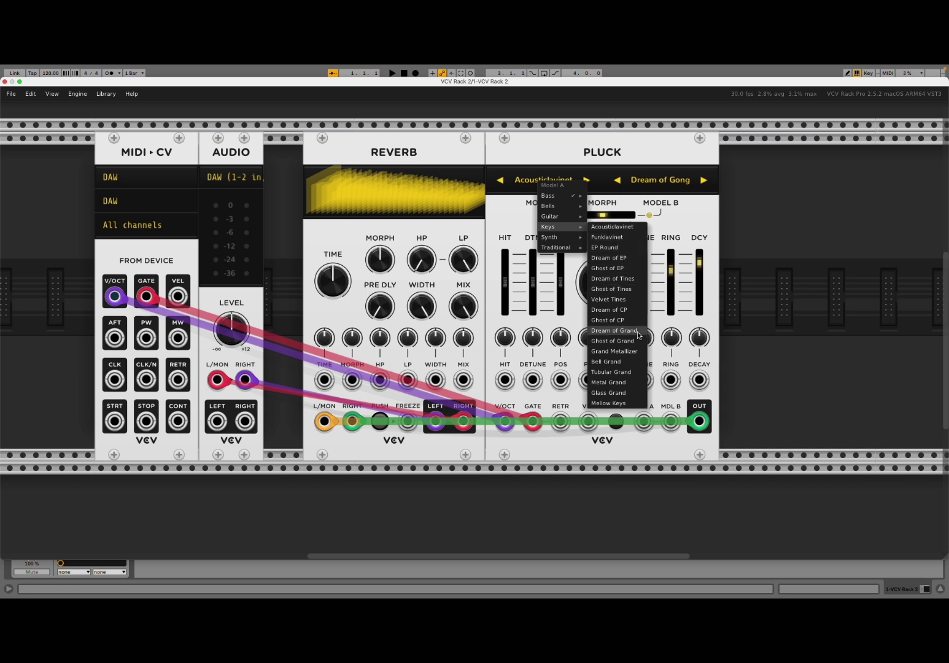
click(637, 335)
click(626, 206)
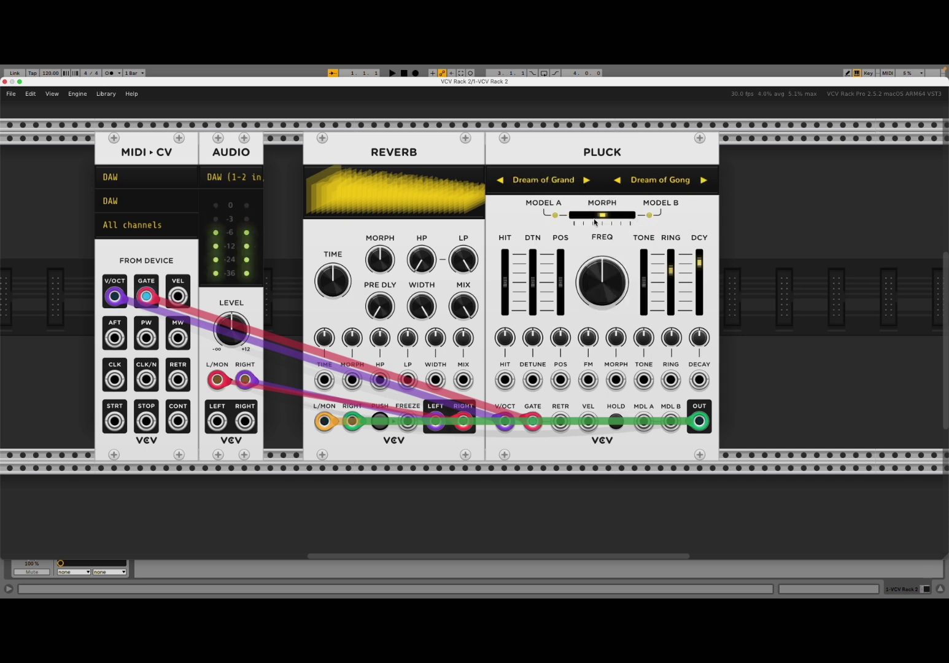
drag(602, 215, 575, 214)
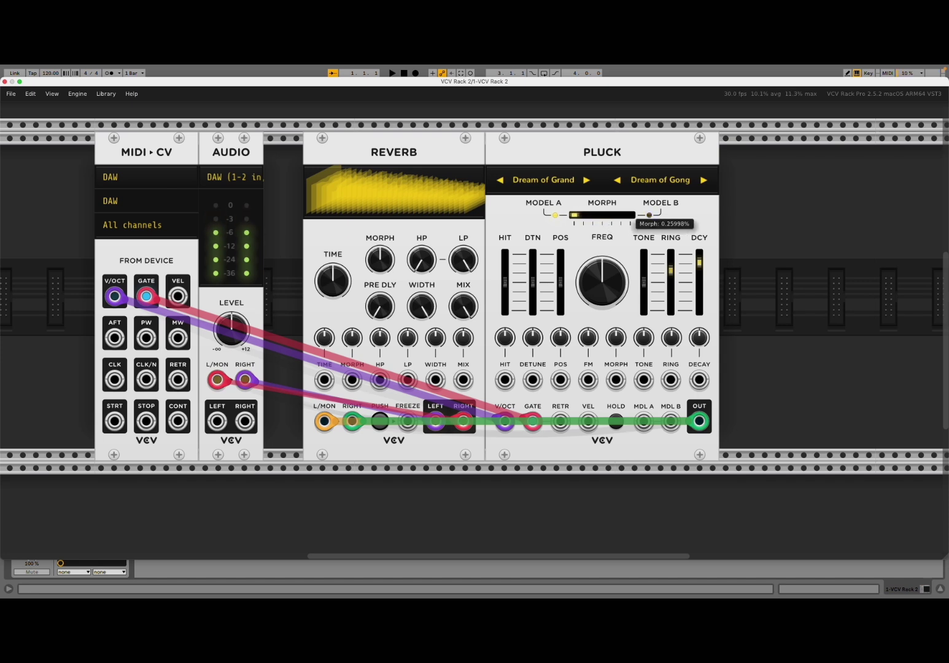
drag(575, 216, 602, 216)
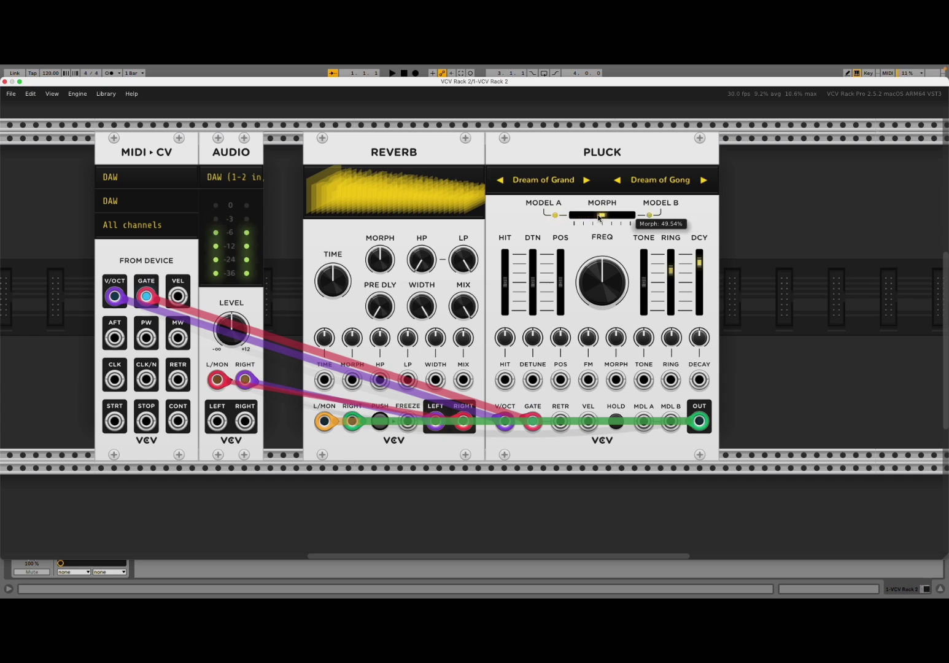
Step Model B forward one preset to Round Strings.
click(703, 180)
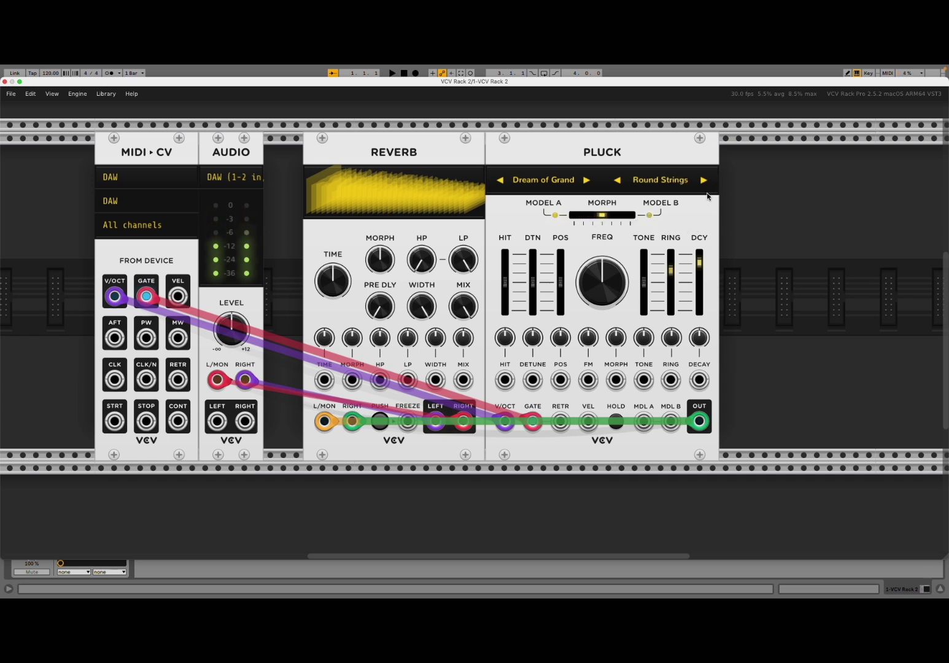